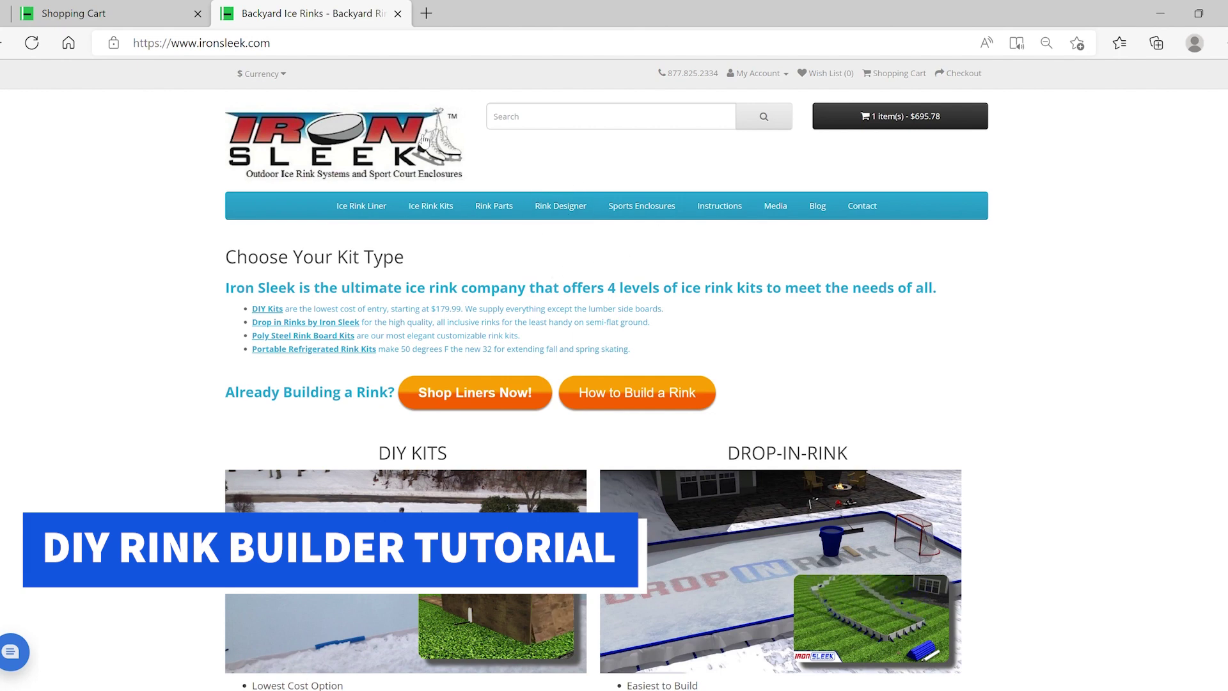
- Go to the Rink Designer page and scroll down to the DIY Rink Designer App banner
left_click(560, 206)
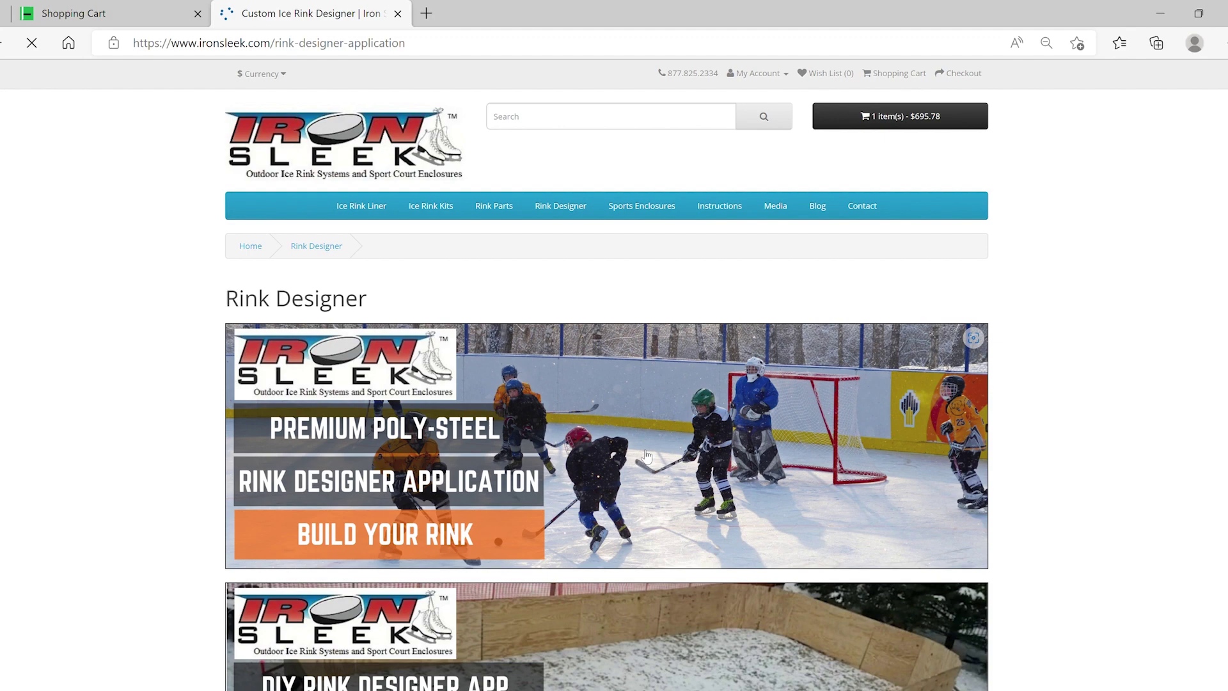
scroll(646, 455, "down", 1)
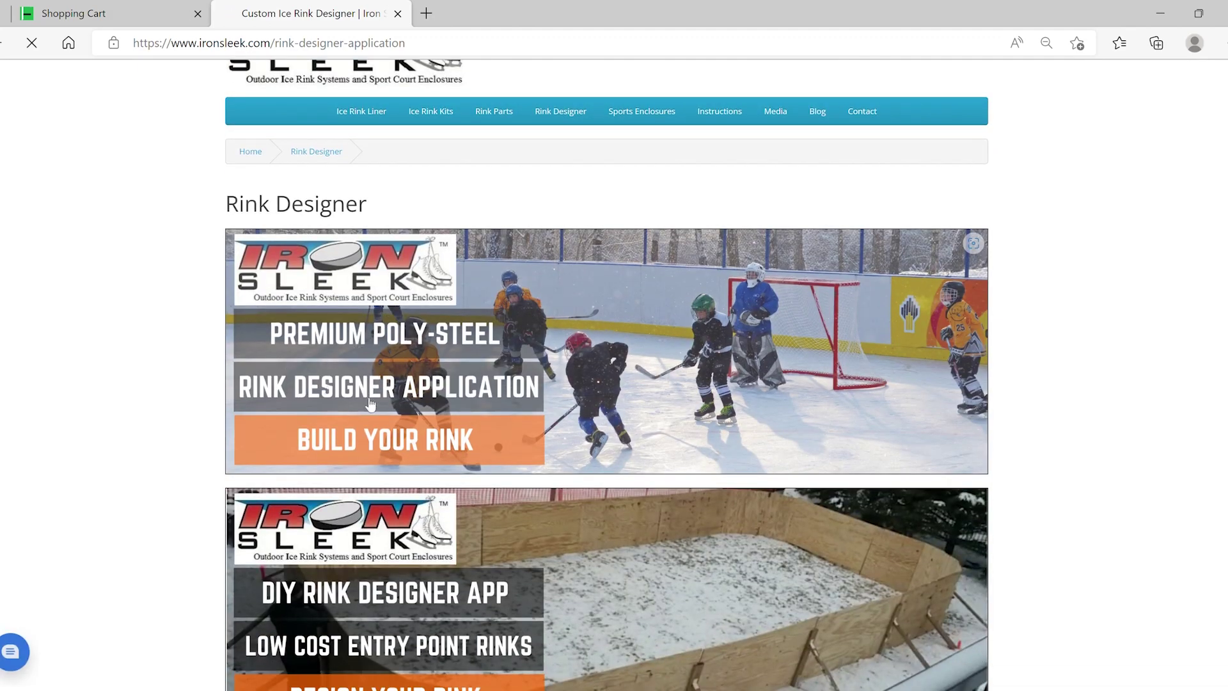
scroll(383, 474, "down", 1)
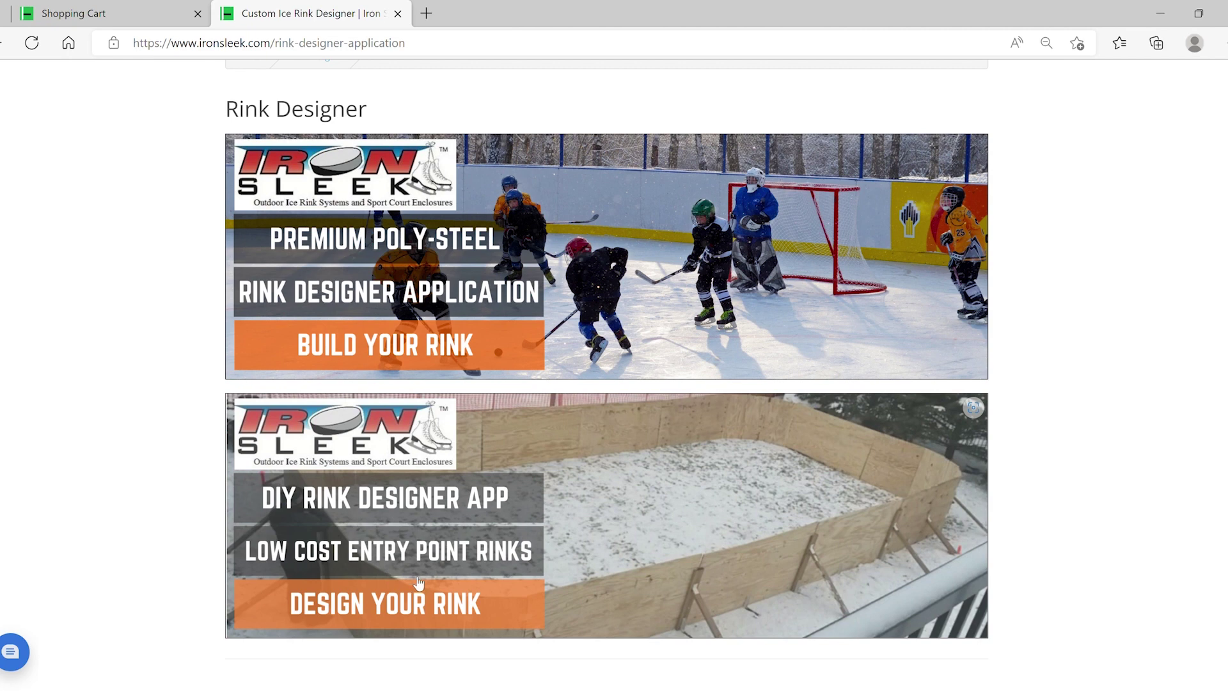
- Open the DIY rink designer and pick Grass (Lowest Cost) surface with 24" Plywood Boards
left_click(378, 537)
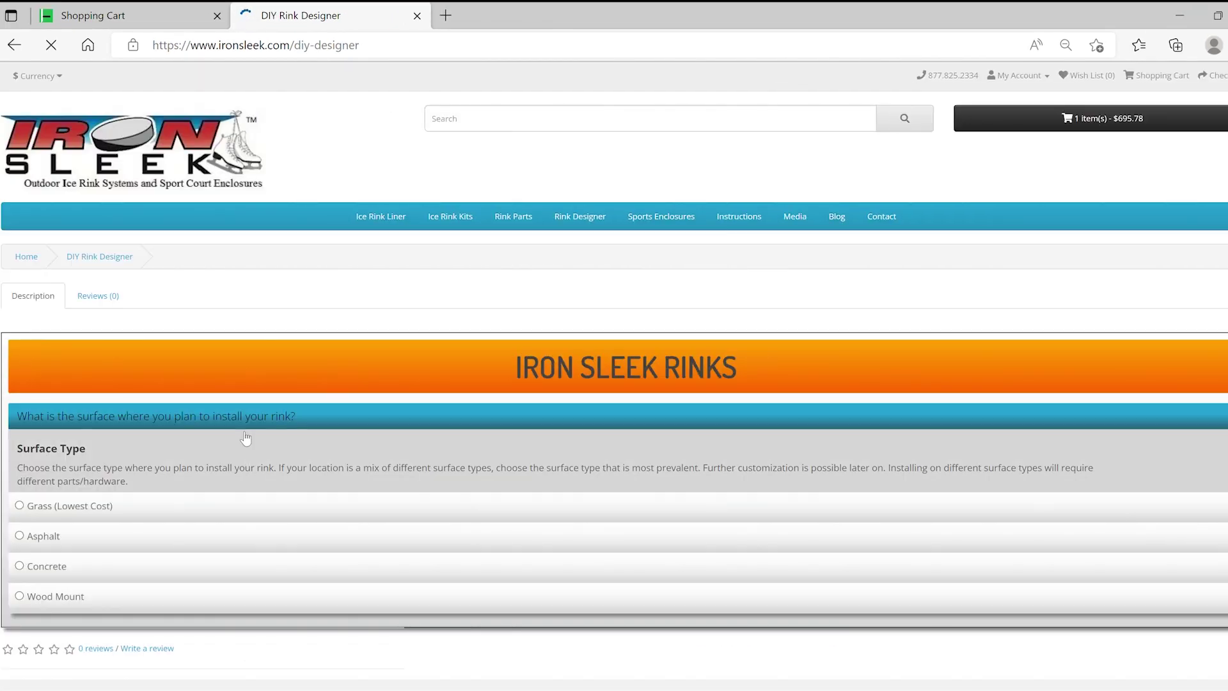
scroll(247, 439, "down", 1)
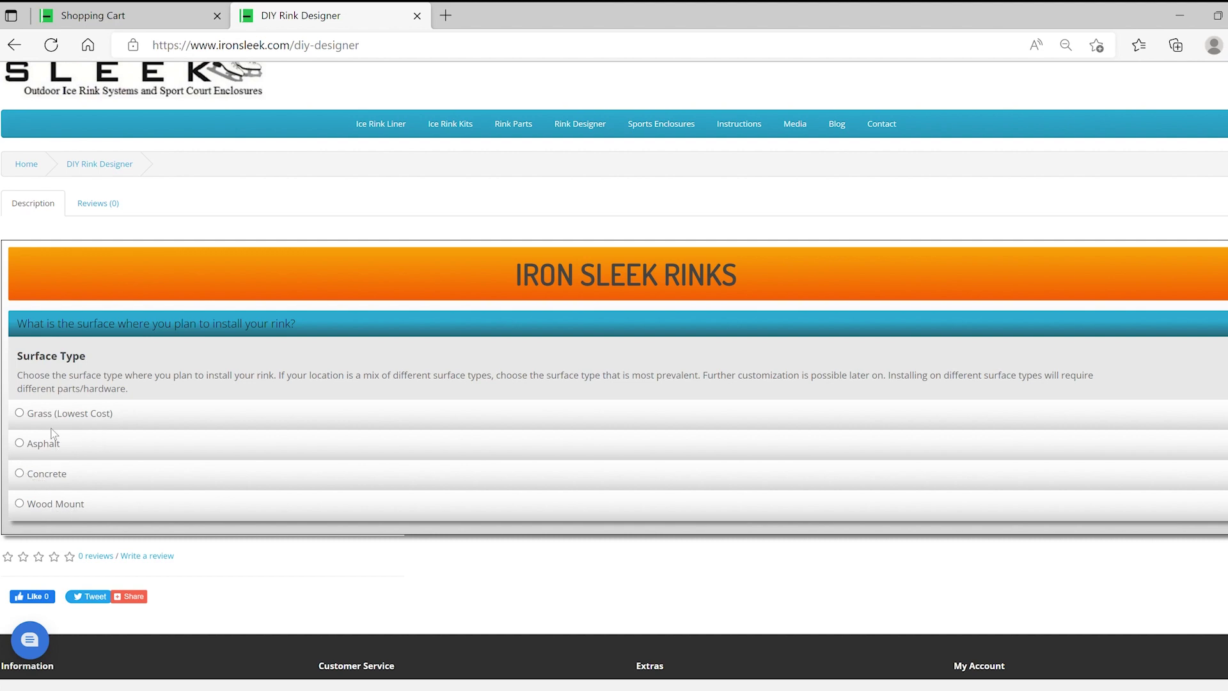
left_click(20, 413)
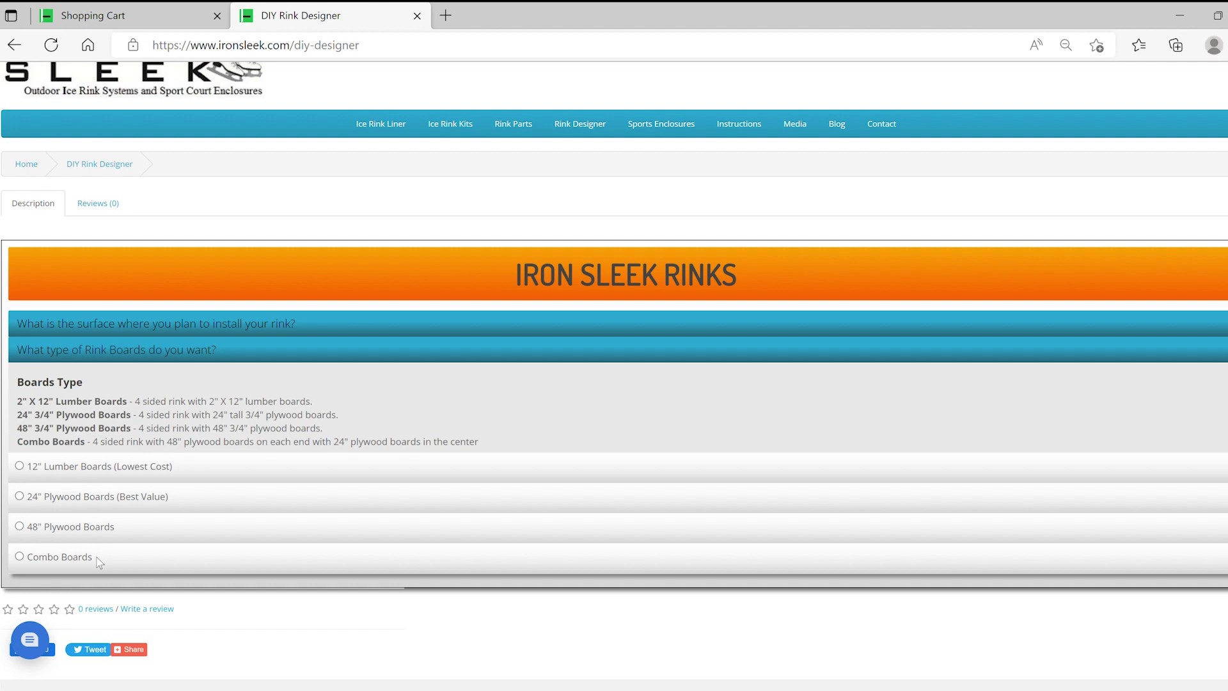
scroll(167, 501, "down", 2)
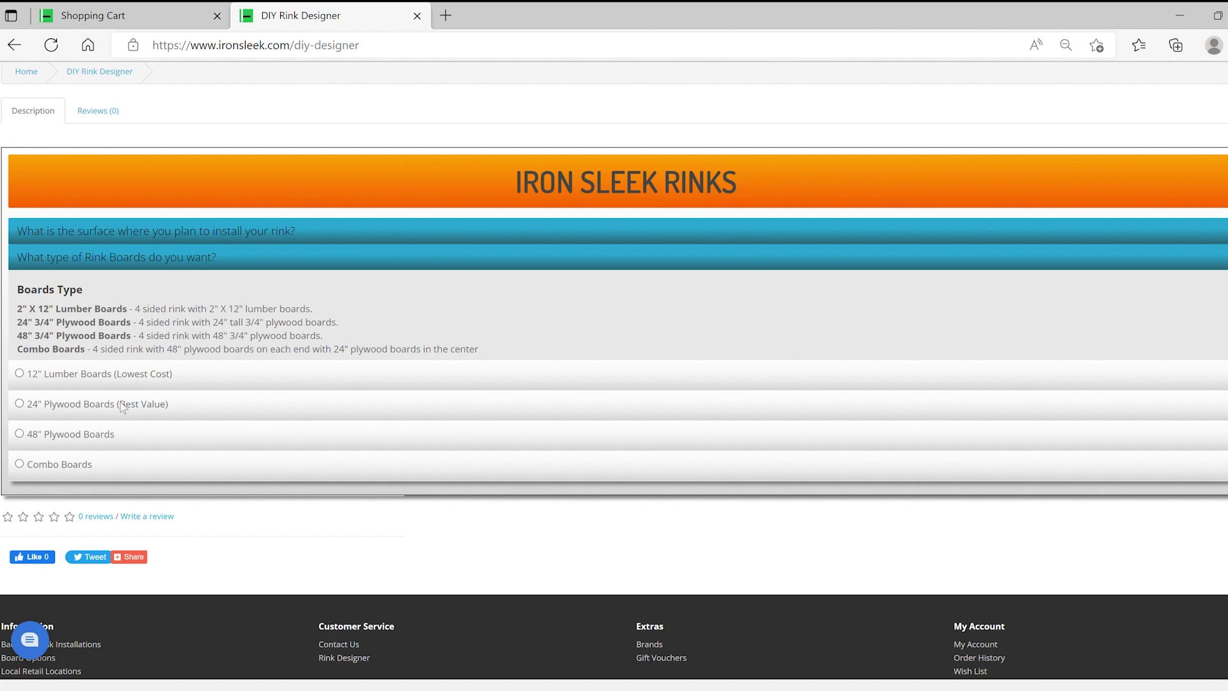
left_click(20, 404)
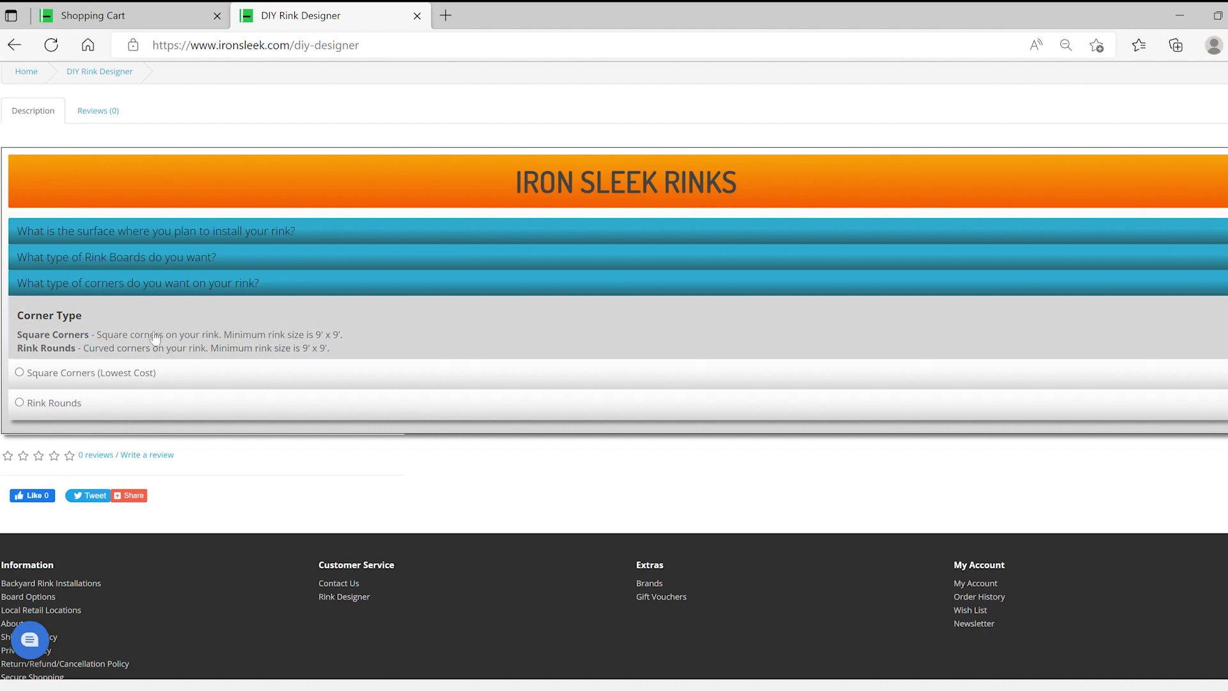
- Set square corners, a 30 x 60 ft rink size, no kick board and no rink finish
left_click(20, 373)
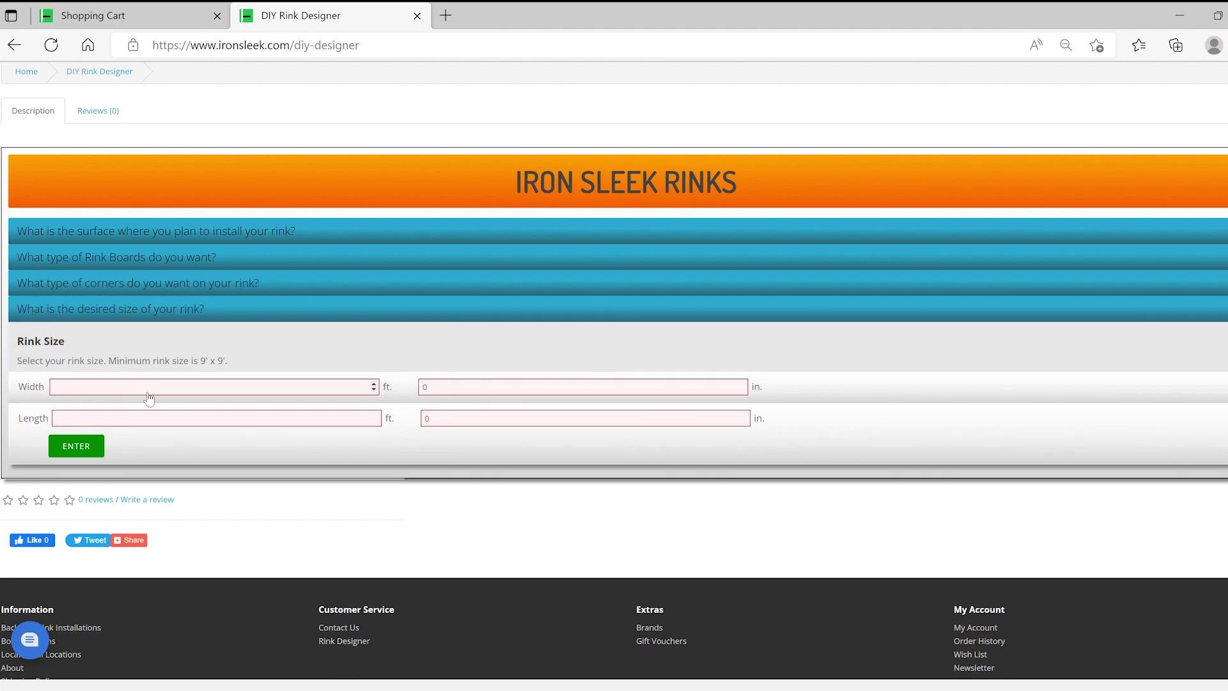
left_click(184, 389)
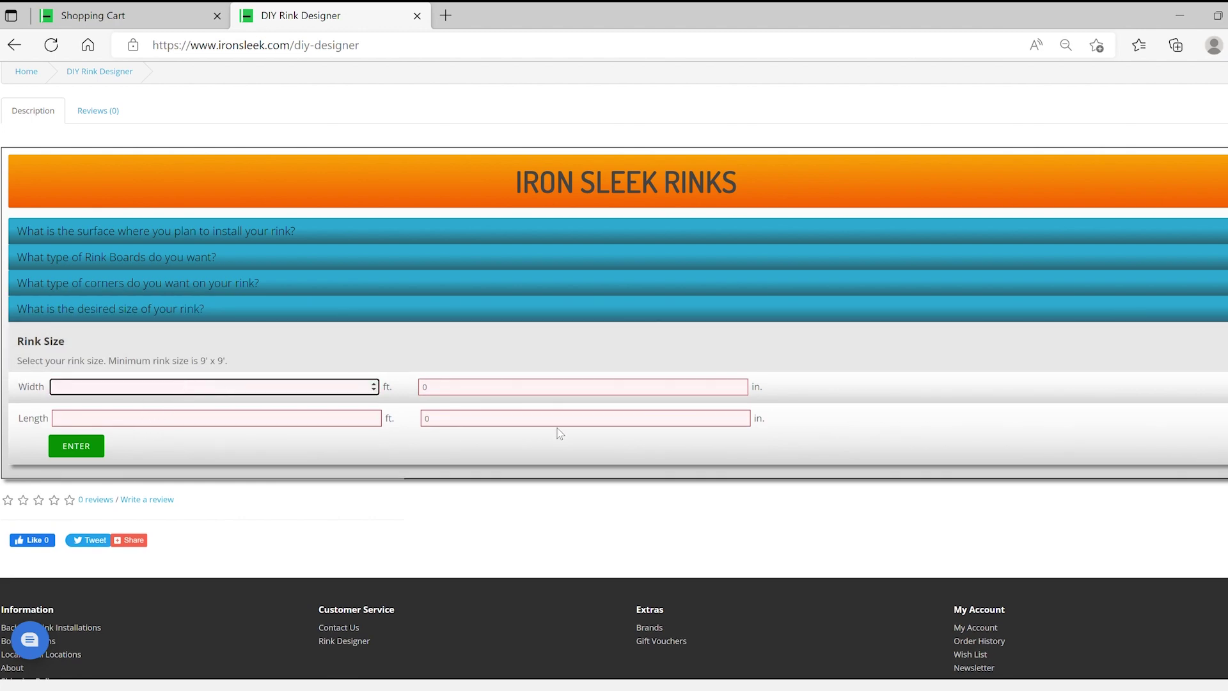
left_click(360, 418)
type("60")
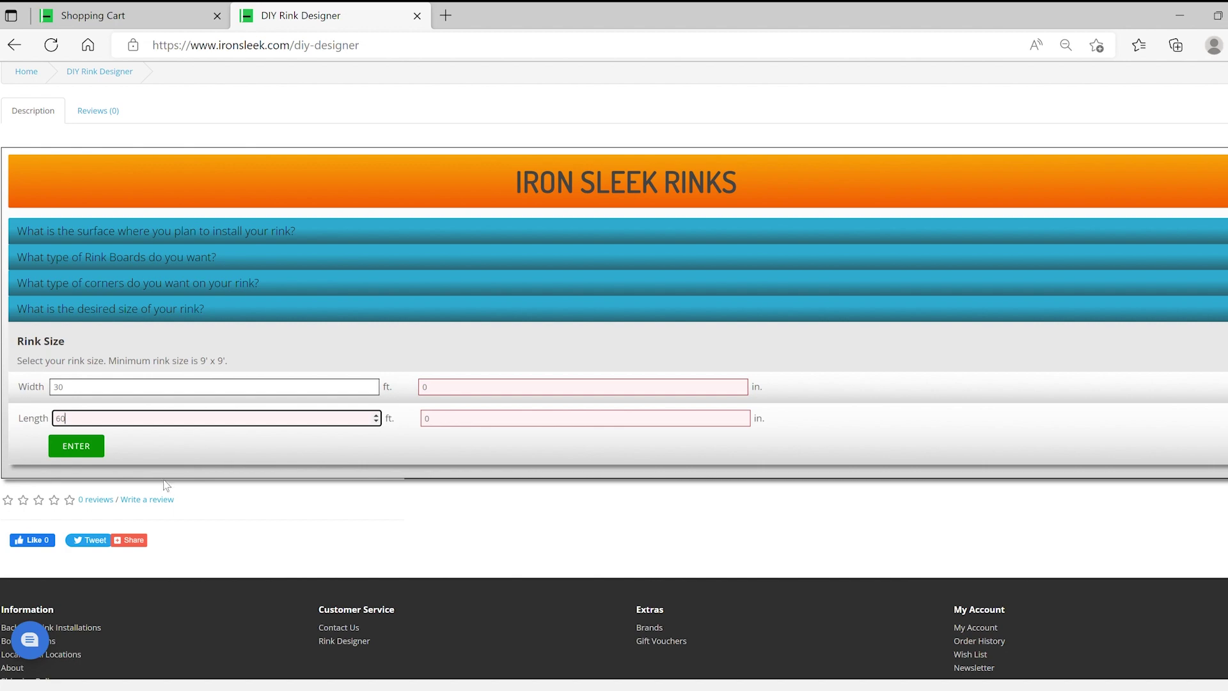
left_click(89, 447)
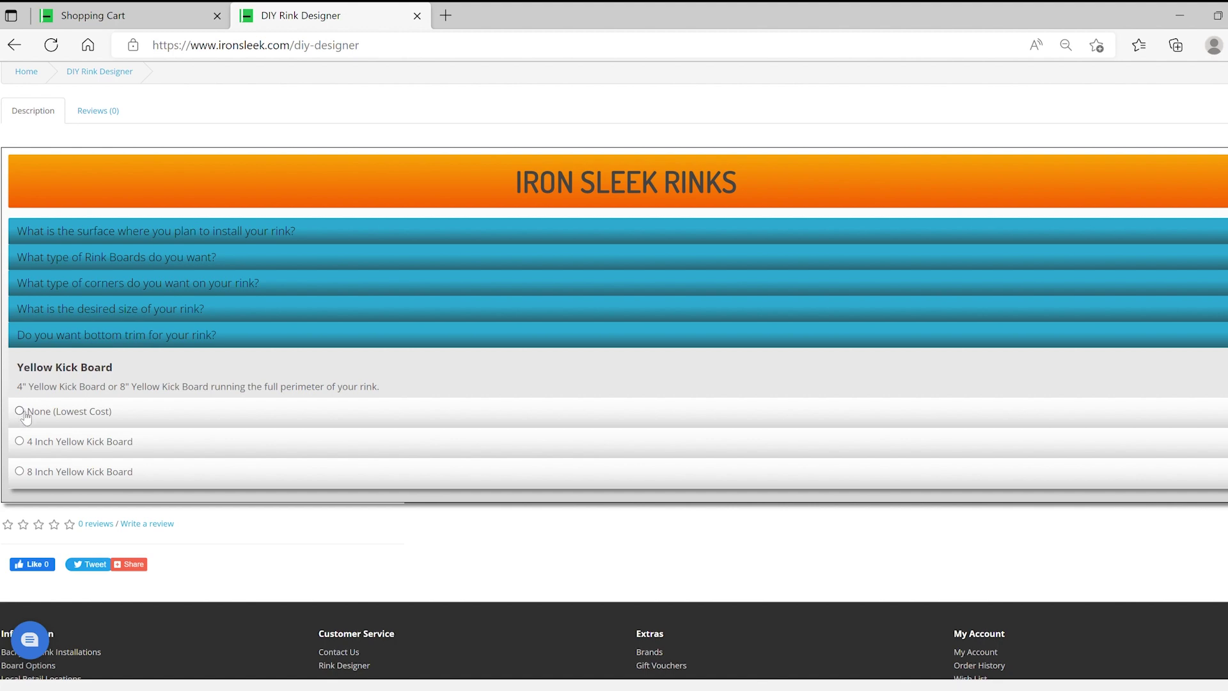
left_click(27, 413)
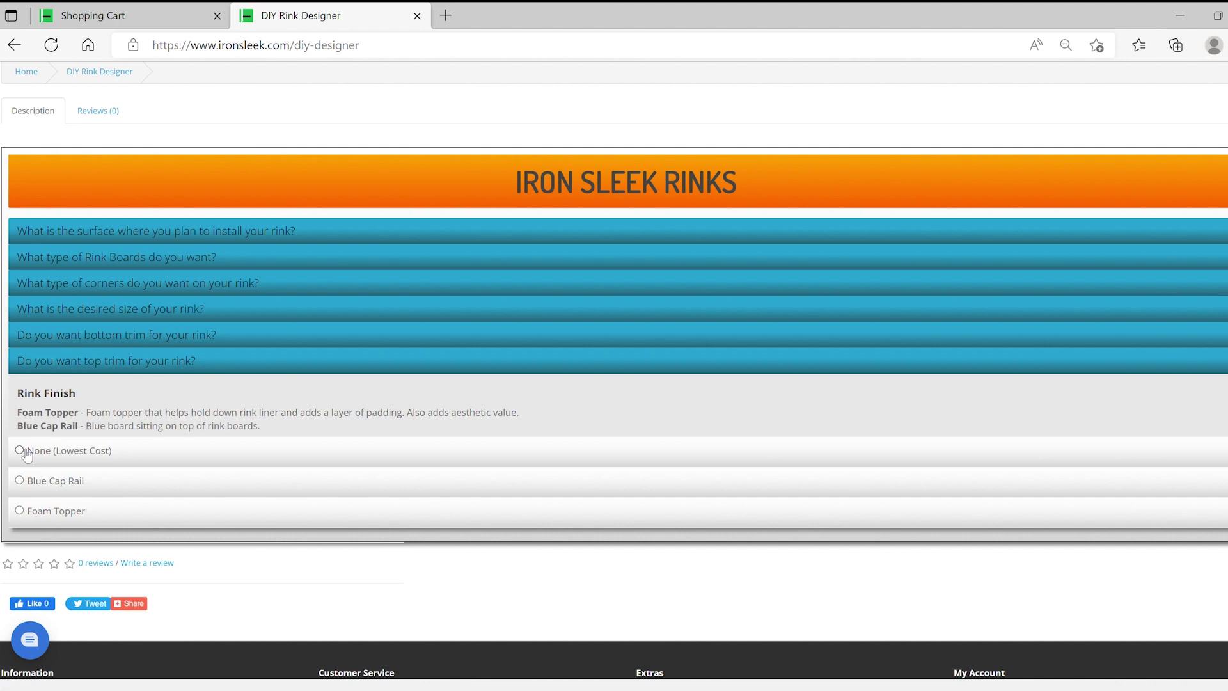
left_click(26, 451)
- Submit the choices to generate the rink plan and scroll through its parts breakdown
left_click(660, 406)
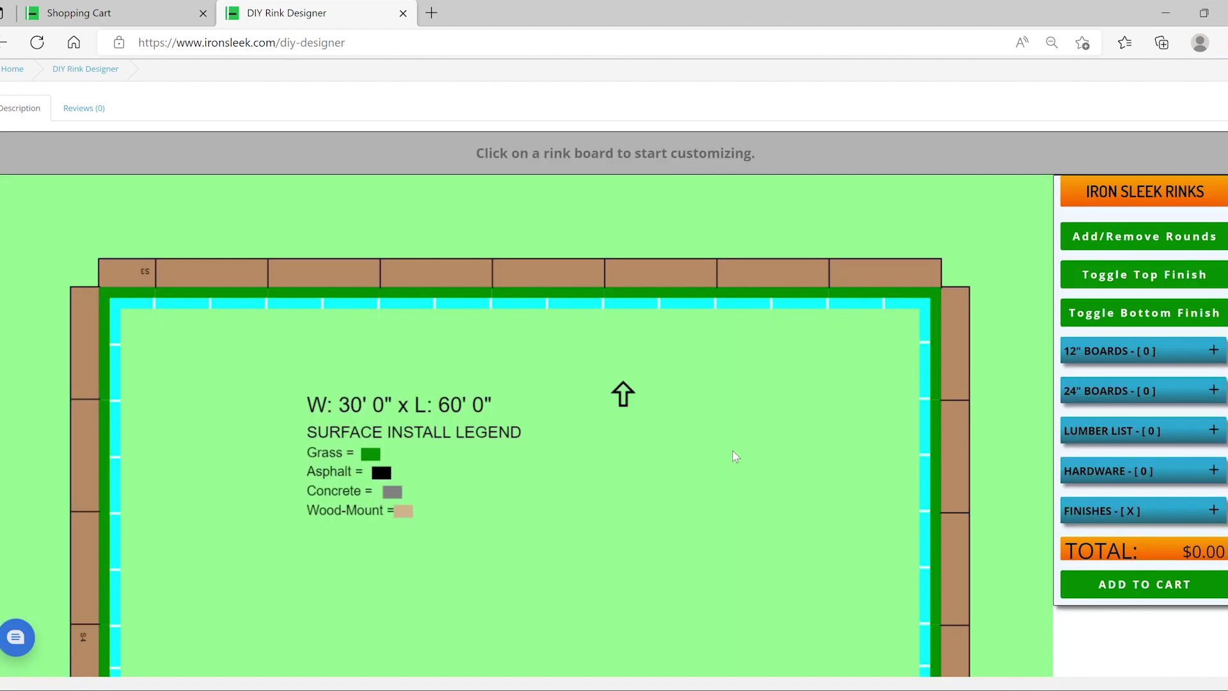
scroll(653, 394, "down", 3)
scroll(650, 411, "up", 1)
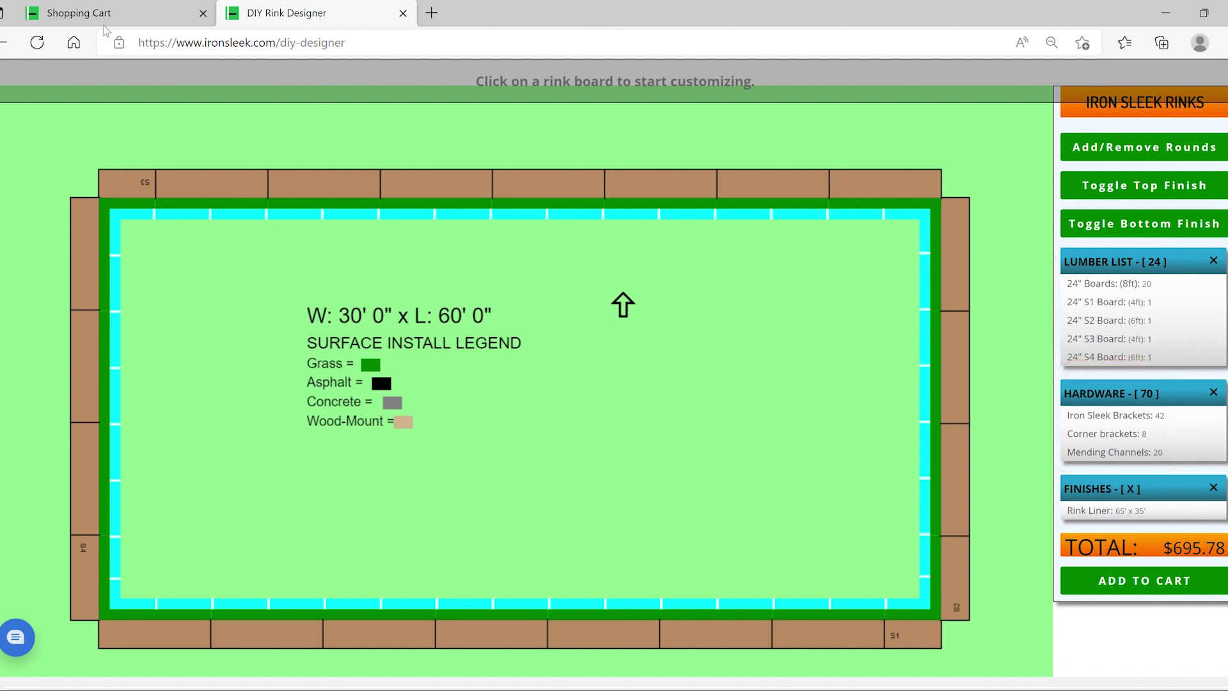
- Add the $695.78 rink to the cart, get FedEx Home Delivery quotes, then return to the designer
left_click(1109, 582)
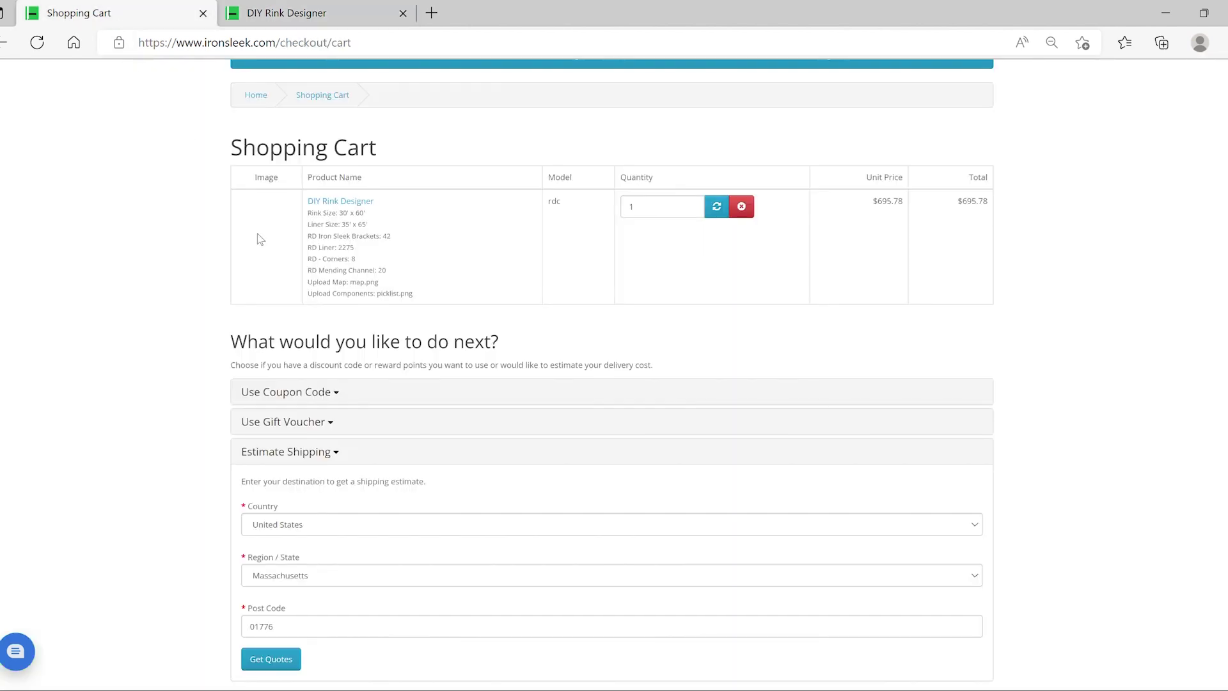
scroll(401, 328, "down", 2)
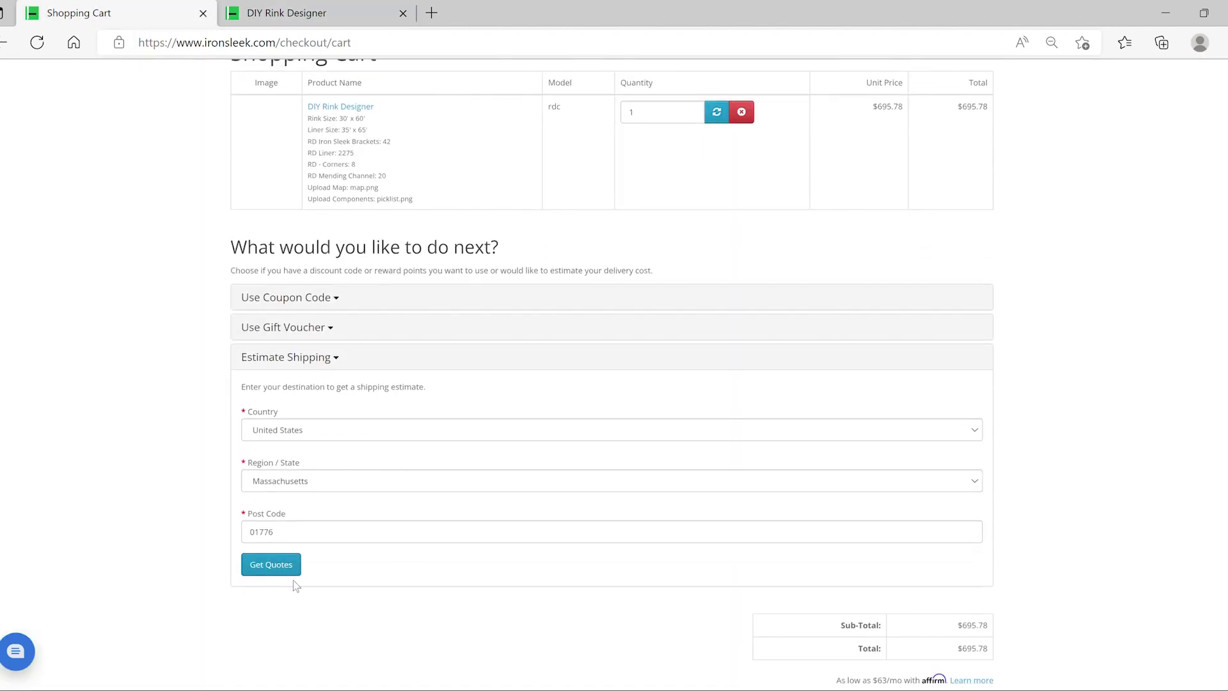
left_click(283, 564)
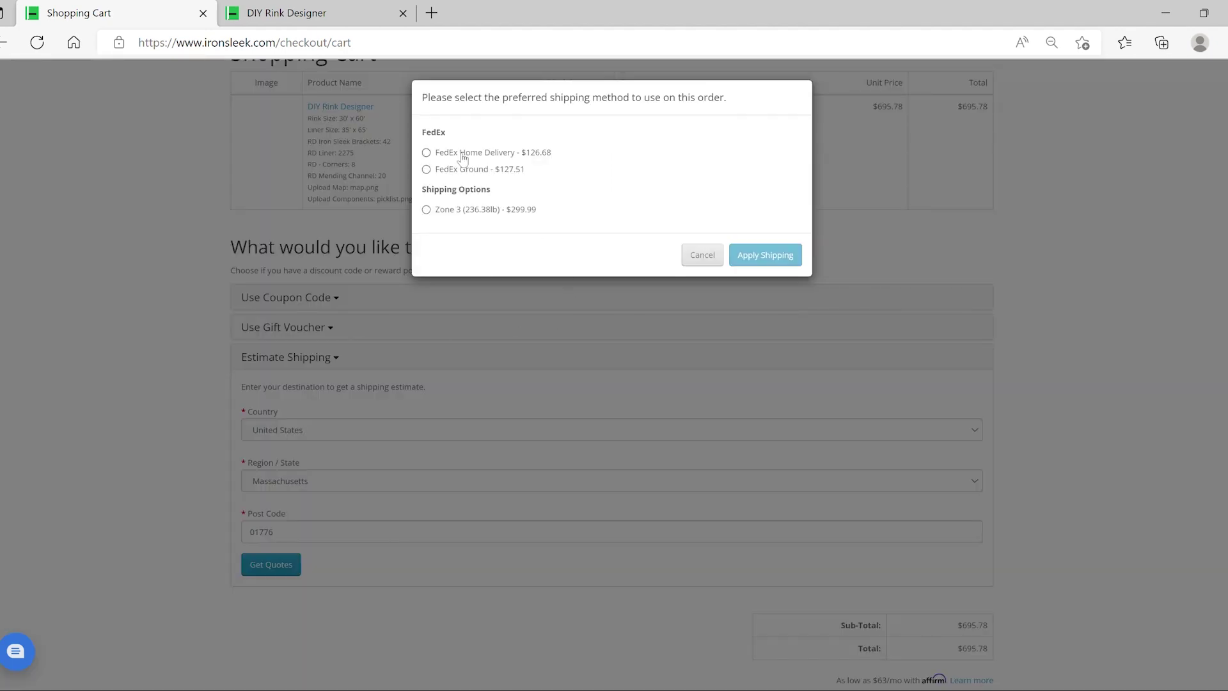
left_click(426, 152)
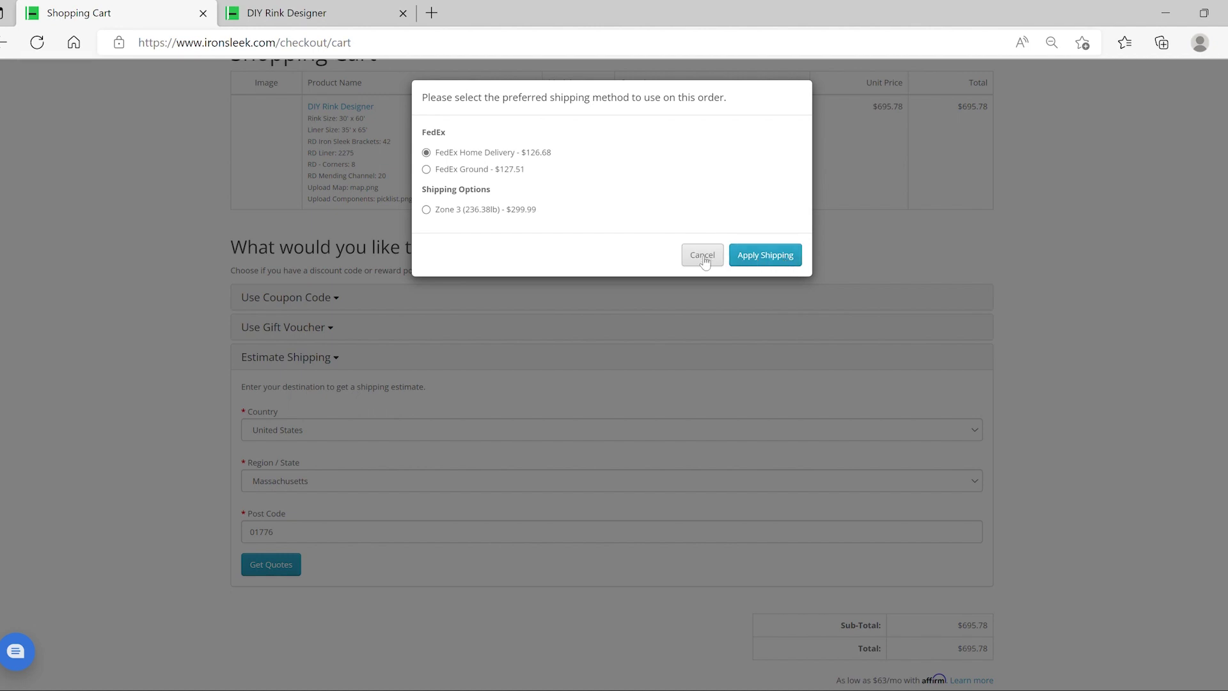
left_click(295, 14)
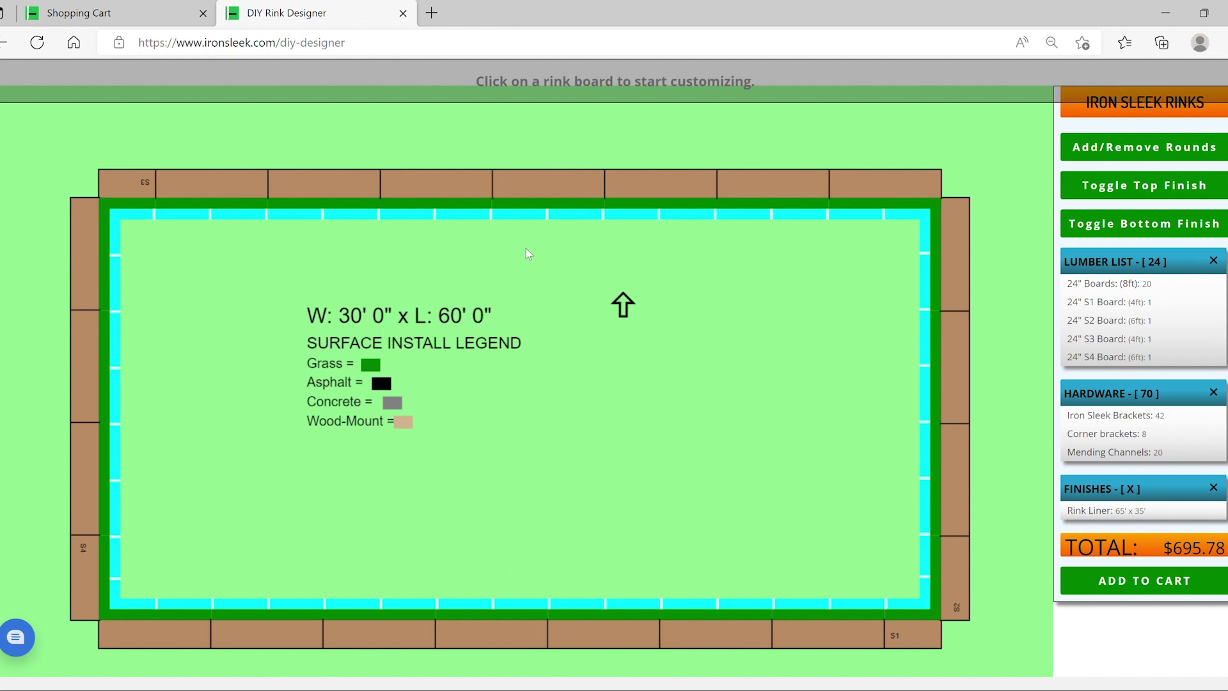
- Set top-edge Boards 16, 15 and 14 to a concrete install surface
left_click(540, 183)
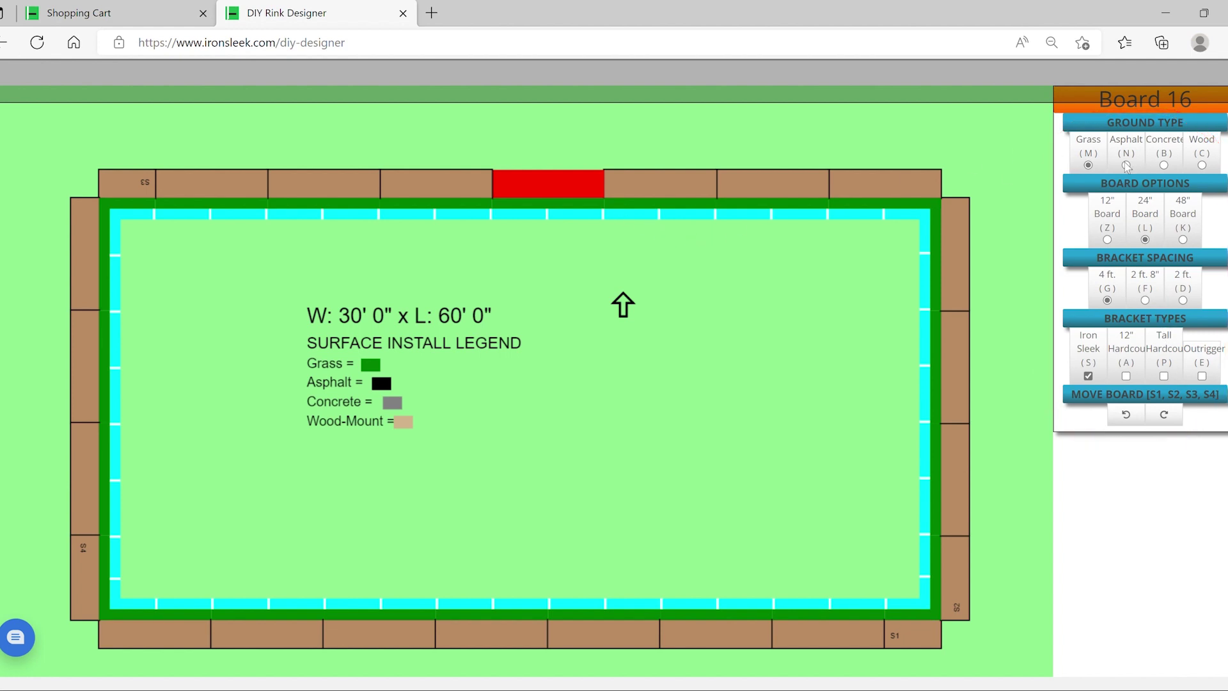
left_click(1163, 165)
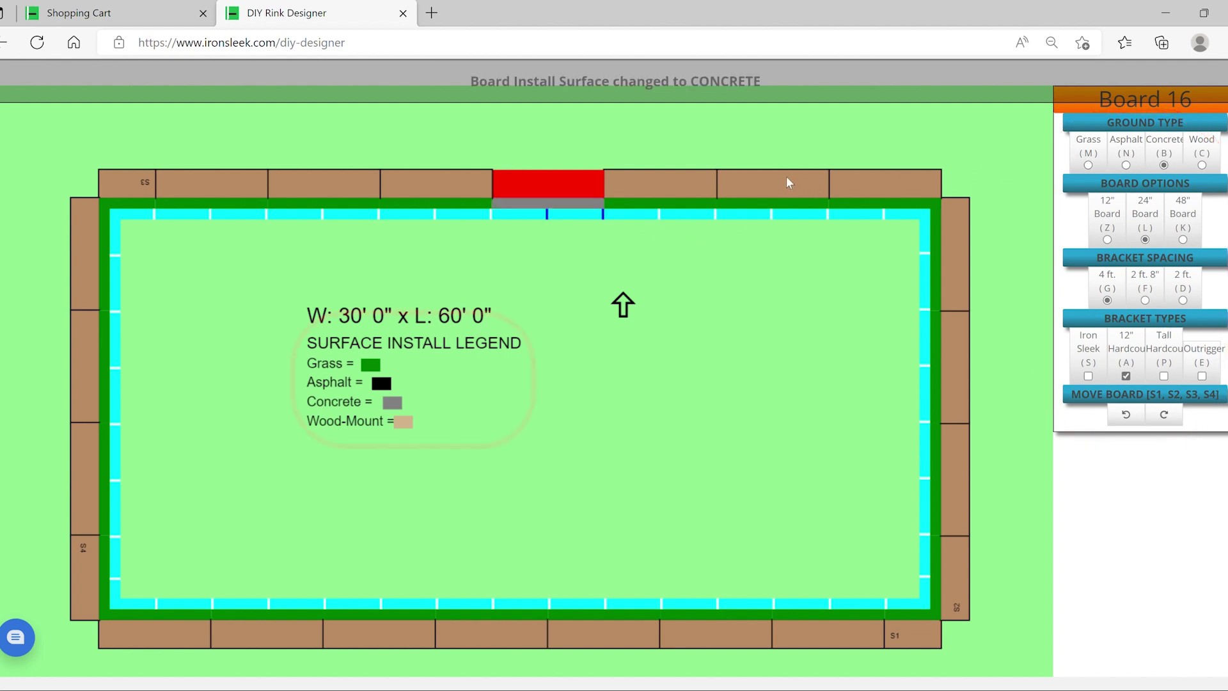
left_click(688, 185)
key("b")
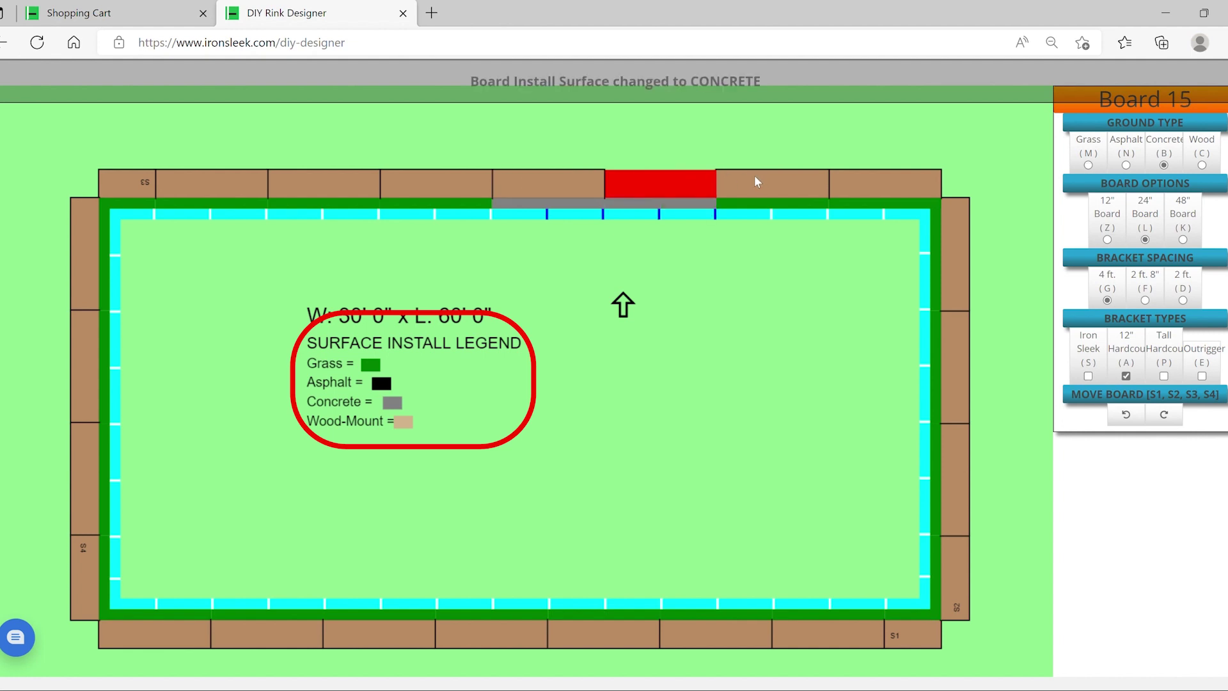
left_click(763, 182)
key("b")
- Set Boards 13, 12 and 11 around the top-right corner to concrete and deselect
left_click(894, 190)
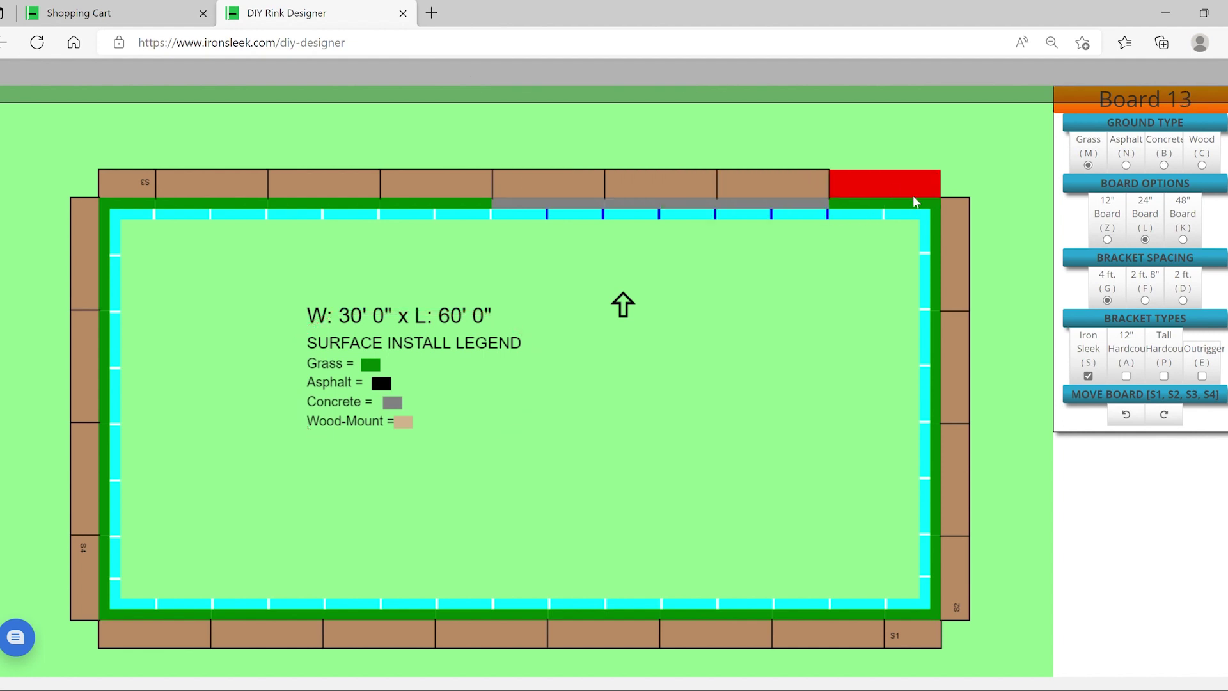
key("b")
left_click(956, 246)
key("b")
left_click(965, 368)
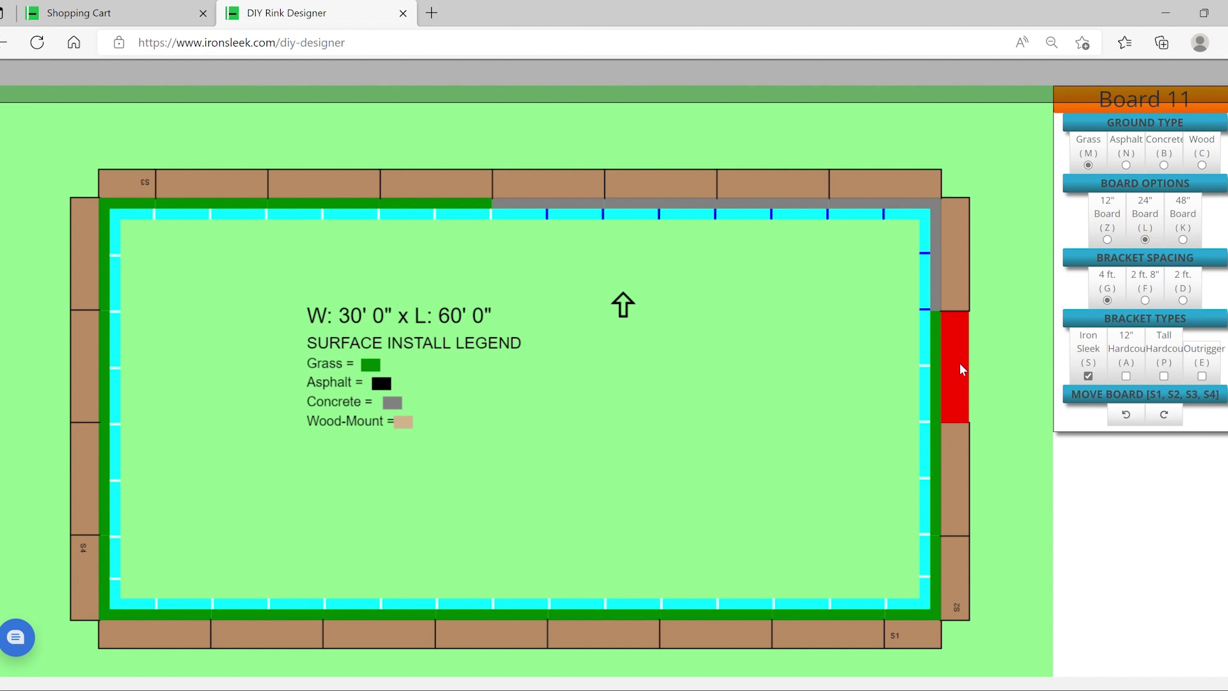
key("b")
left_click(758, 512)
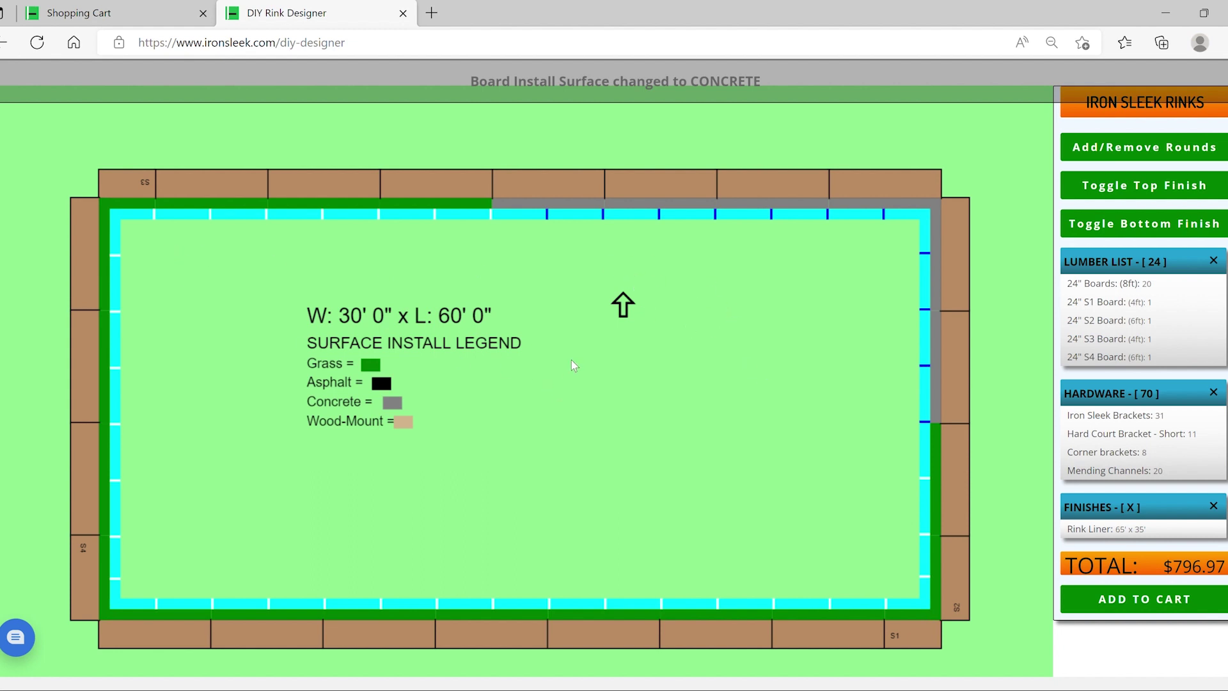
- Shift the S3 board three positions right along the top edge
left_click(127, 191)
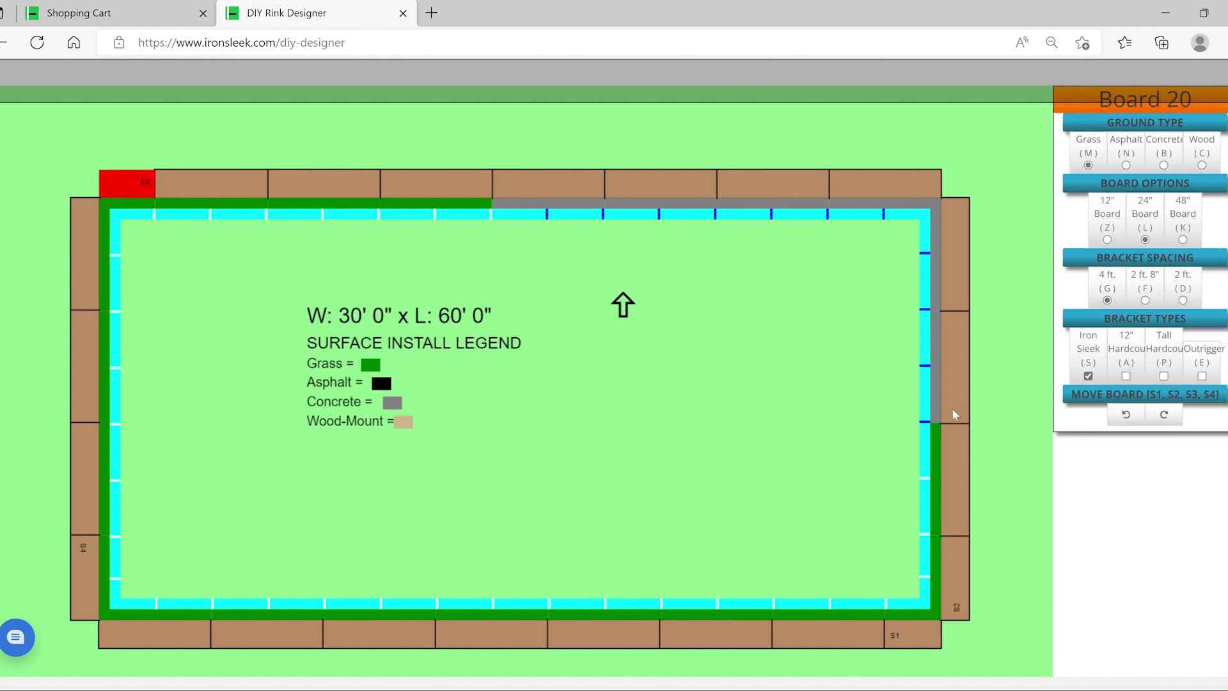
left_click(1164, 415)
left_click(1164, 416)
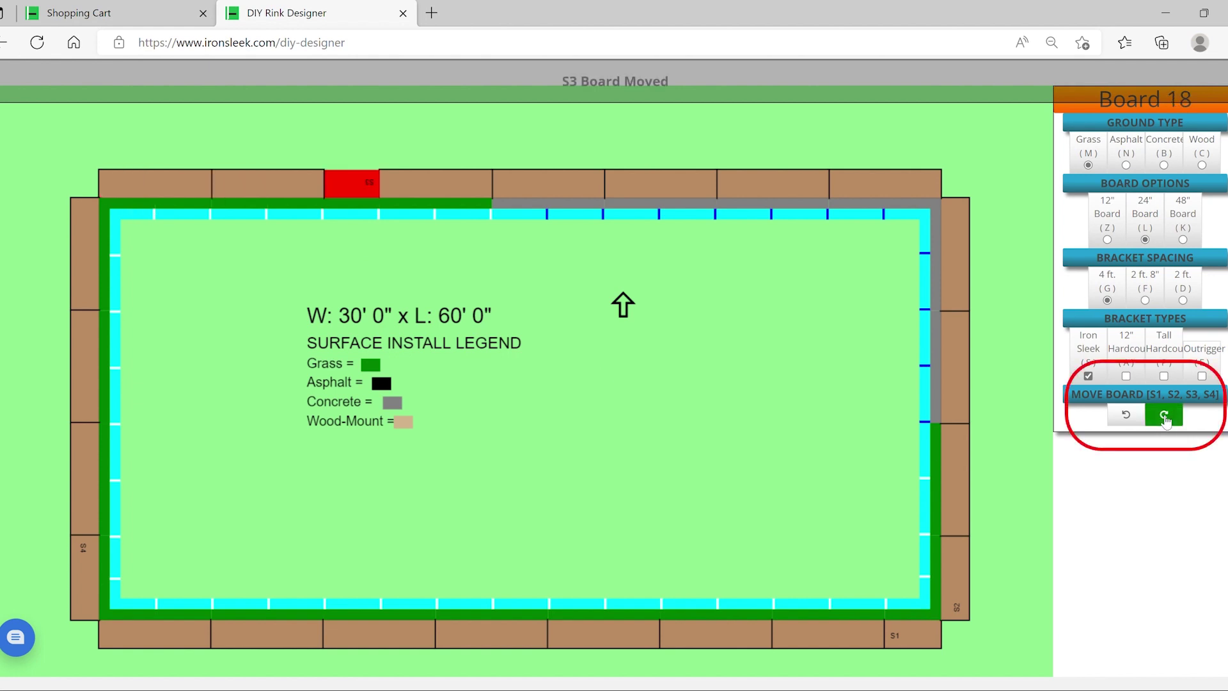
left_click(1164, 416)
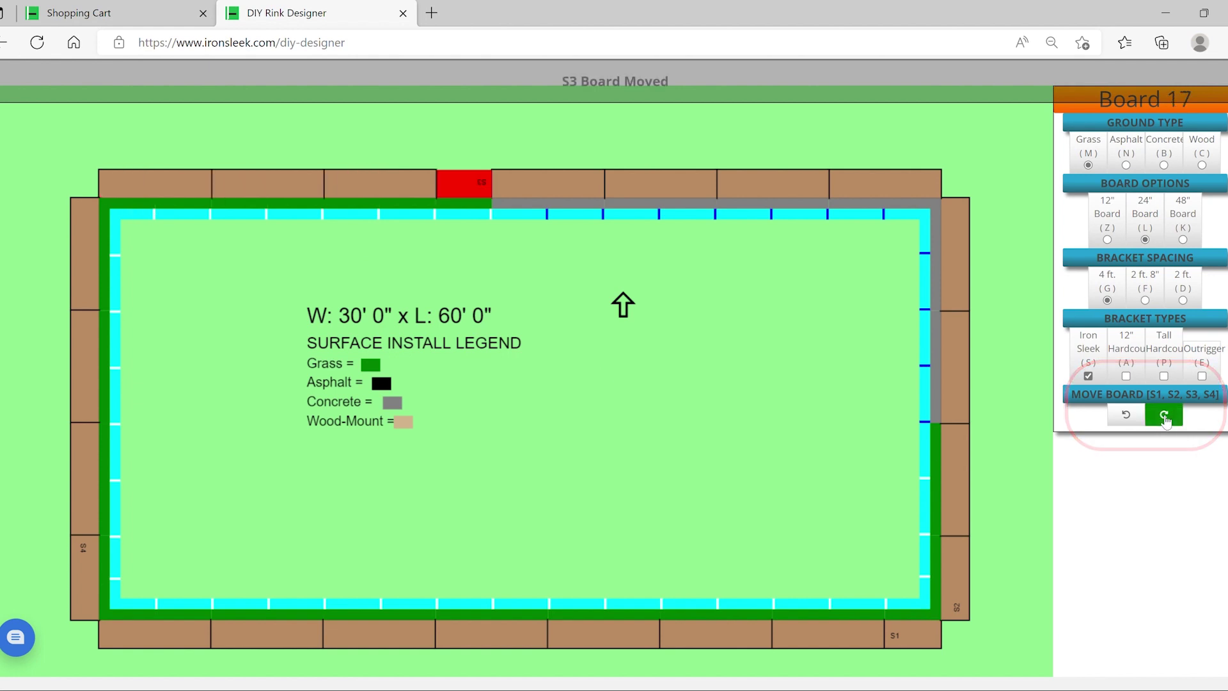
left_click(662, 448)
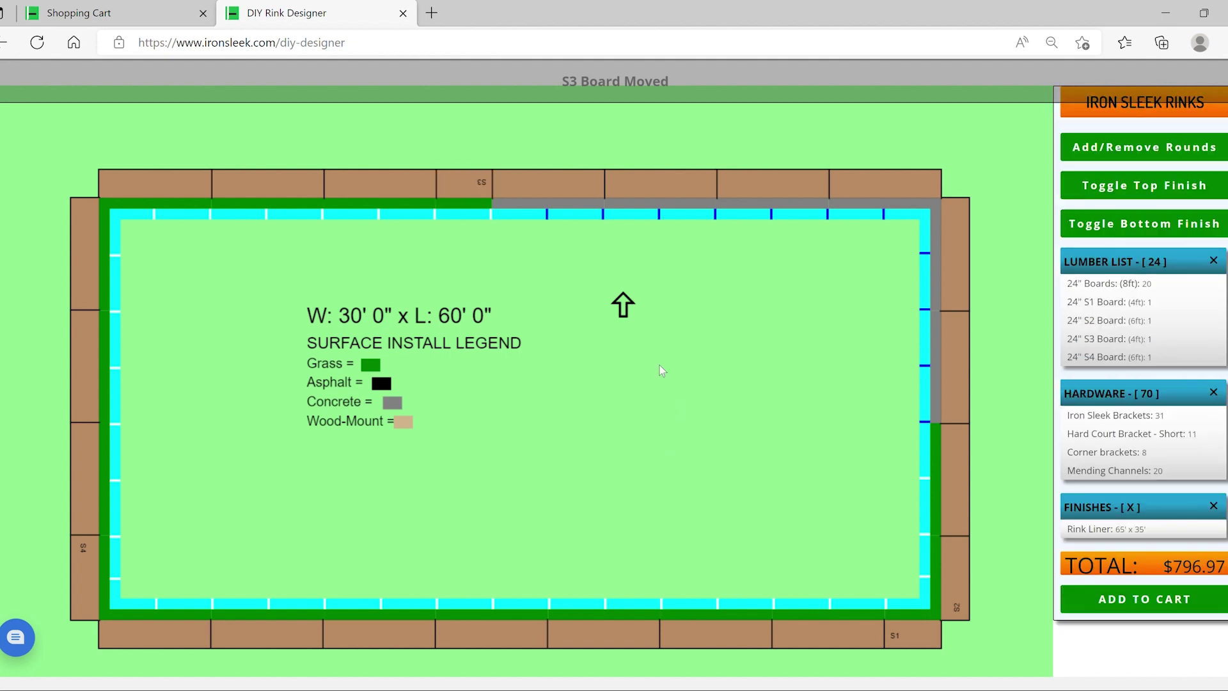
- Change the S3 board to a 12" board
left_click(463, 189)
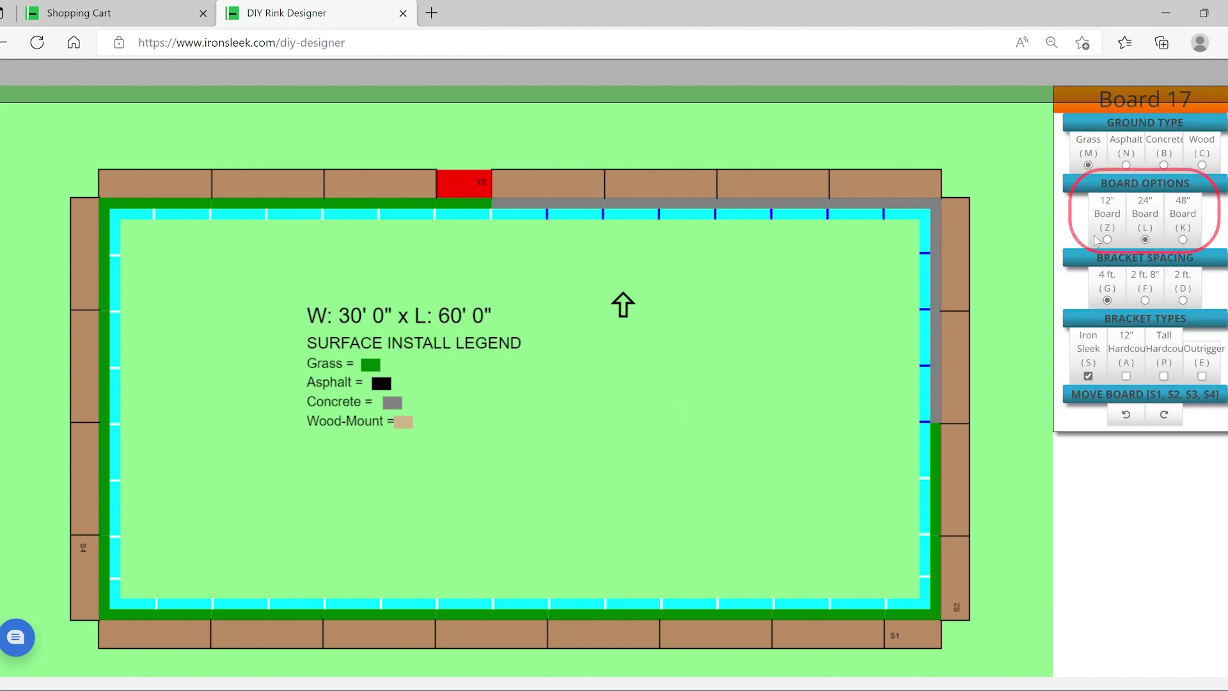
left_click(1114, 241)
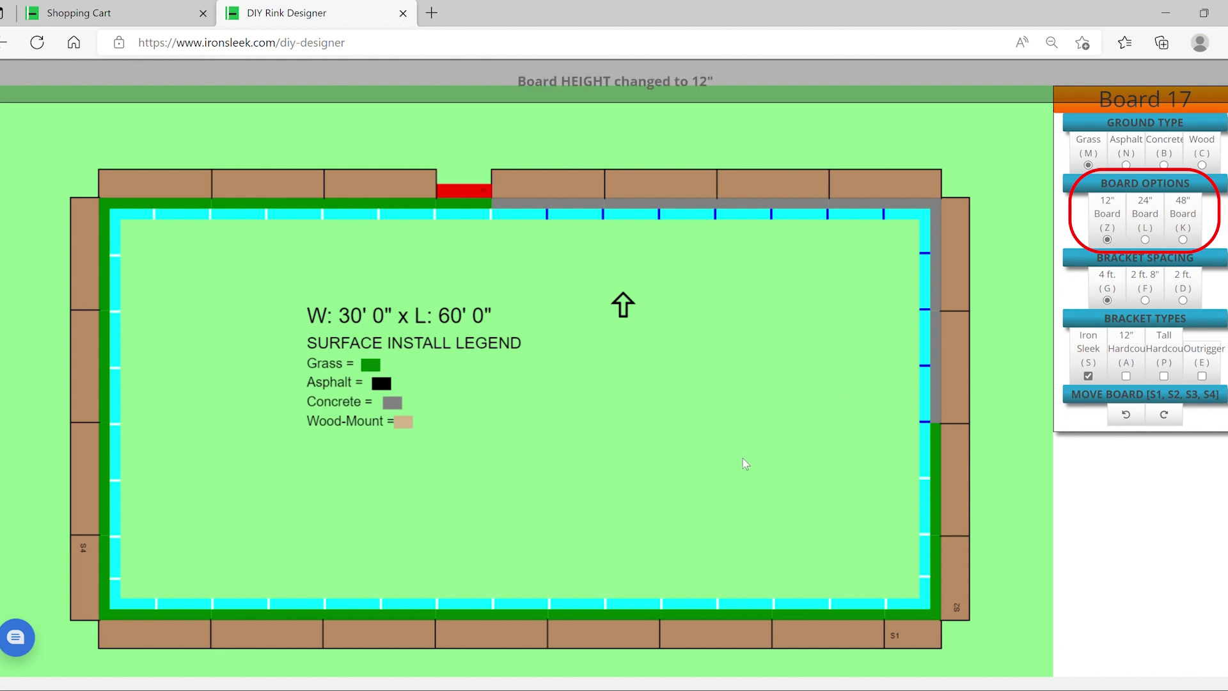
left_click(588, 437)
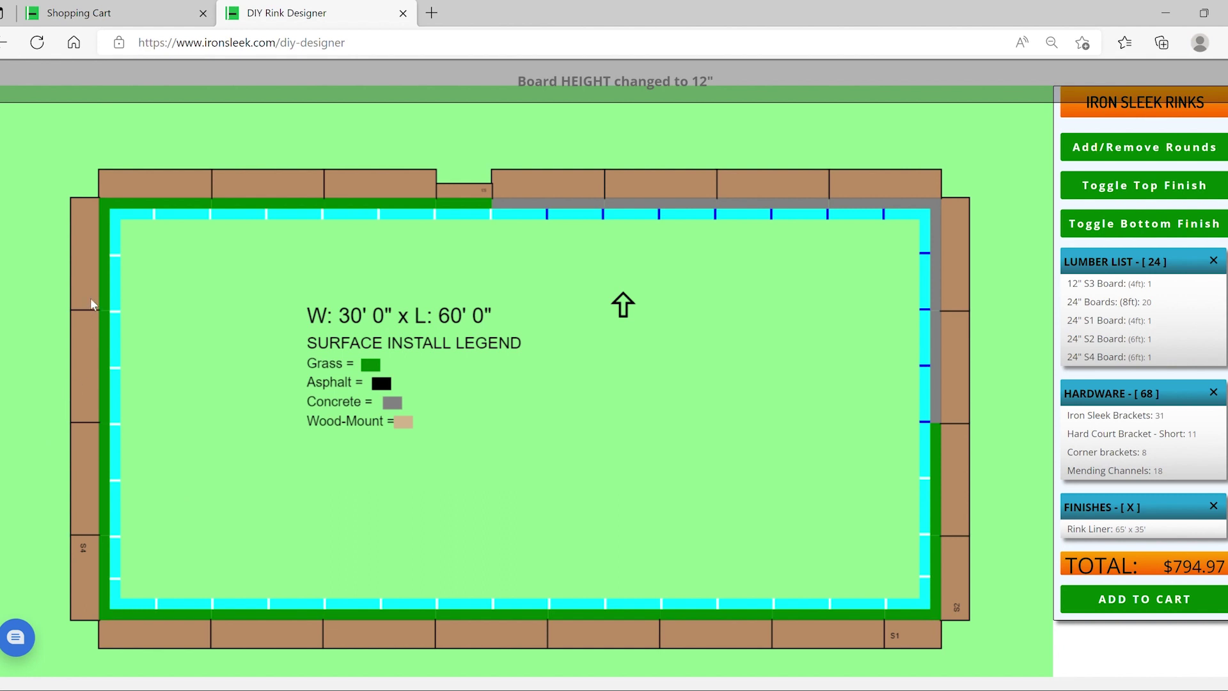
left_click(81, 282)
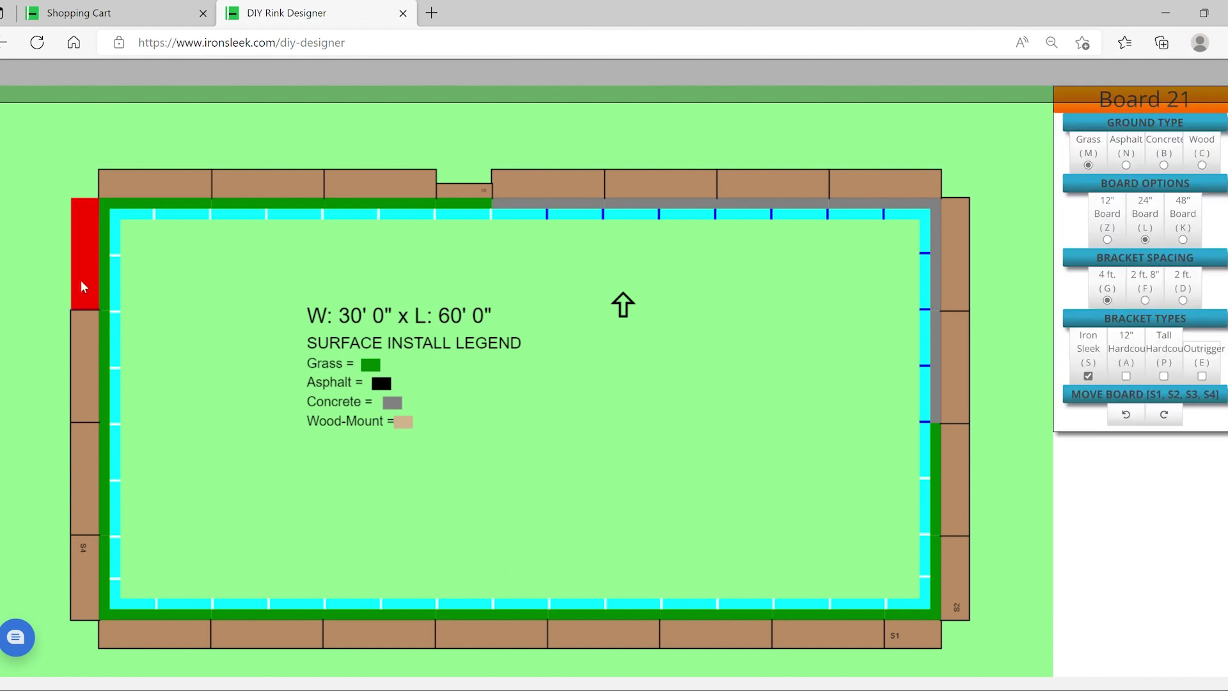
- Make Board 21 at the top of the left side a 48" board with outriggers
left_click(1184, 240)
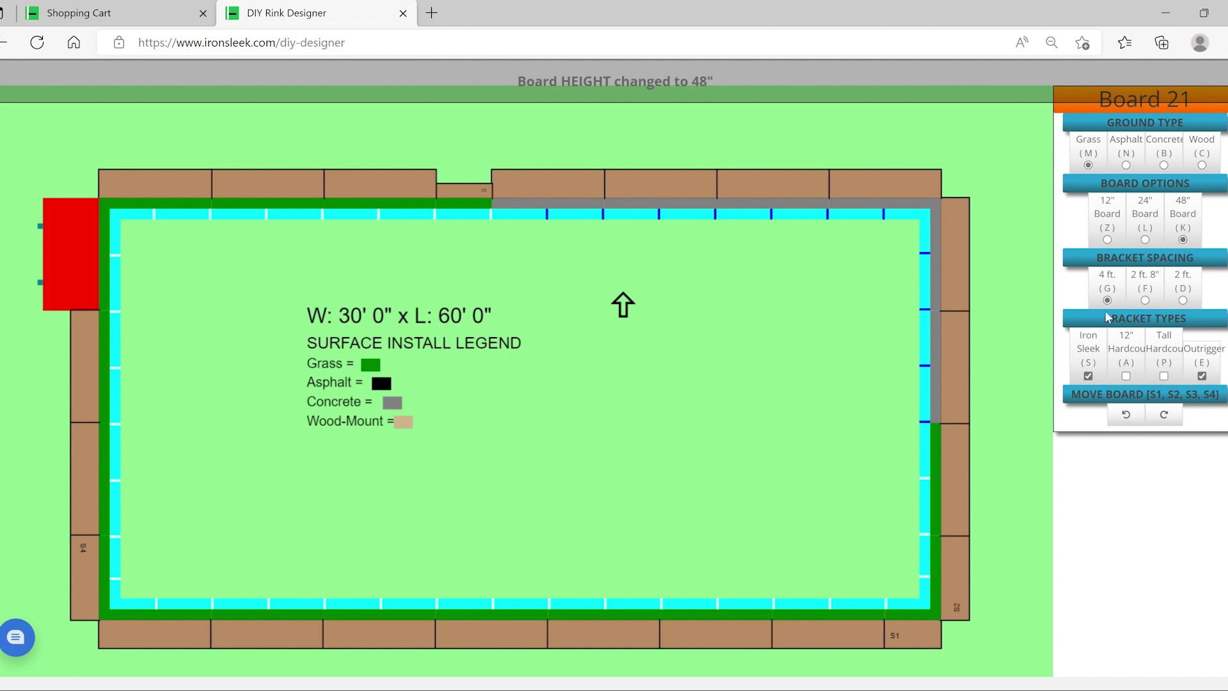
left_click(192, 308)
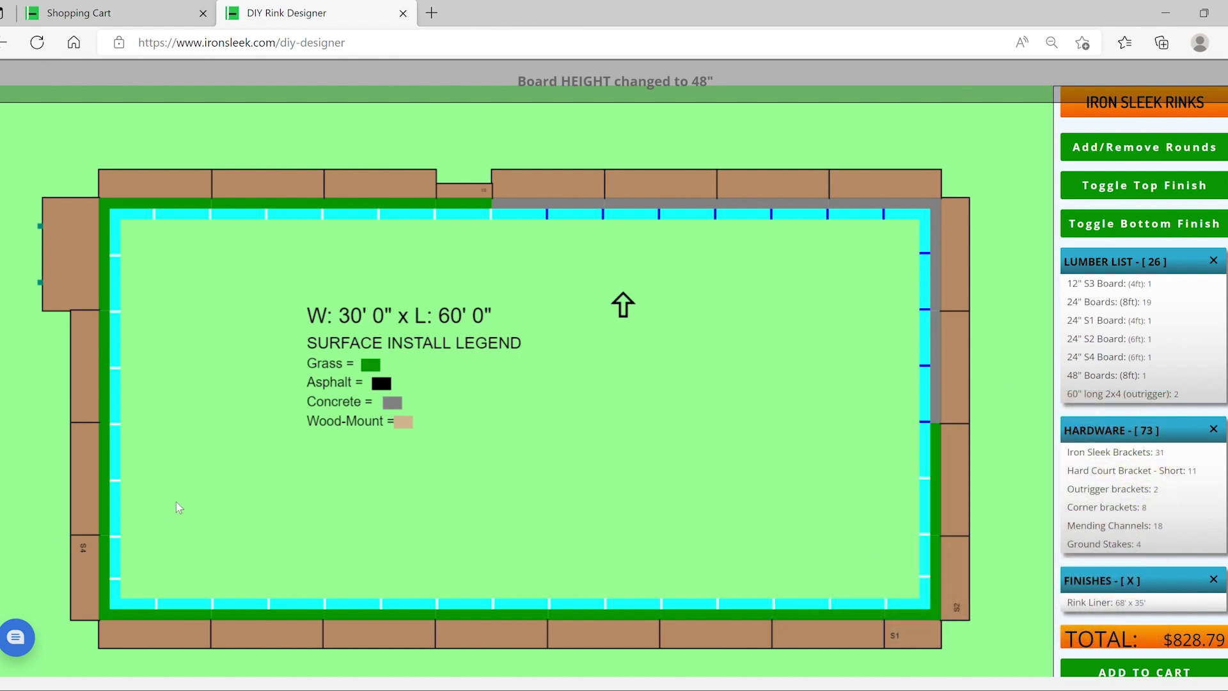
- Make left-side Boards 22, 23 and S4 48" tall, bringing the total to $888.79
left_click(88, 373)
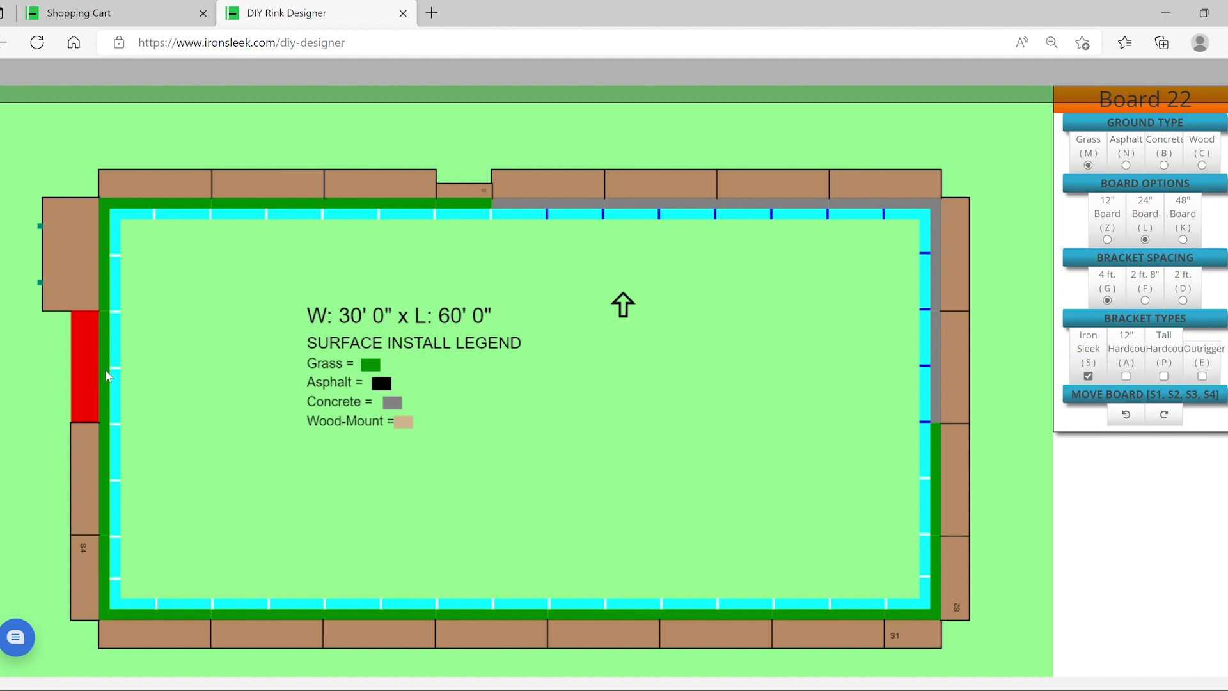
key("k")
left_click(85, 445)
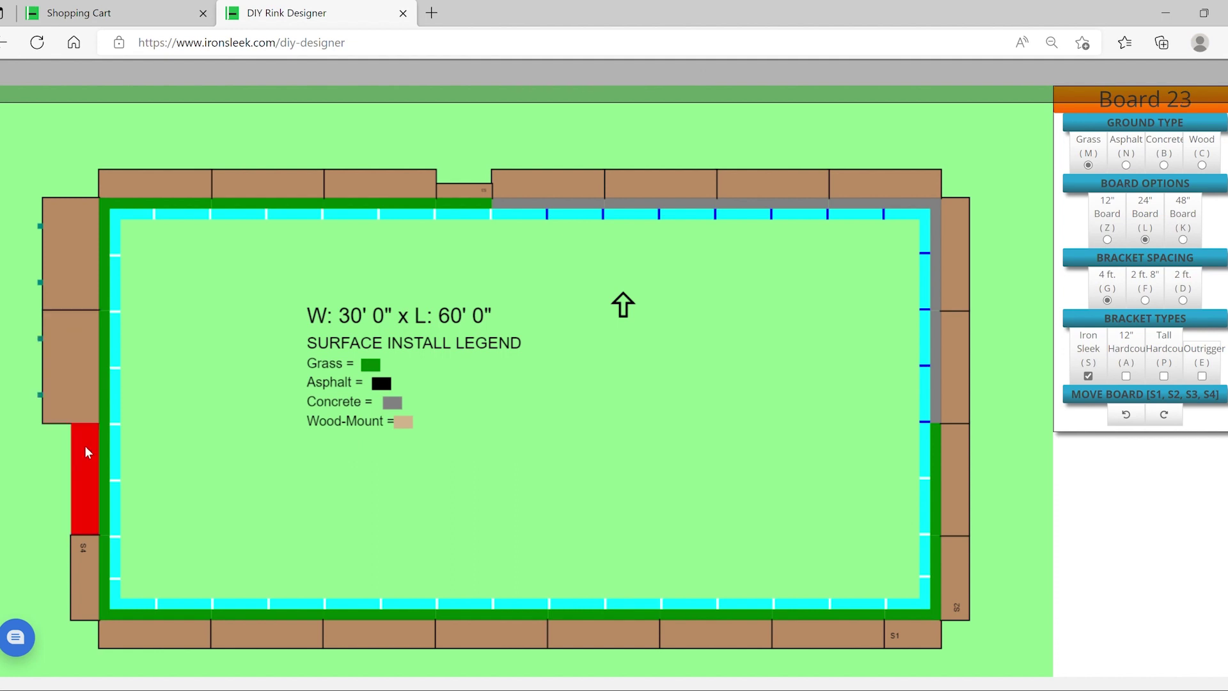
key("k")
left_click(98, 566)
key("k")
left_click(205, 523)
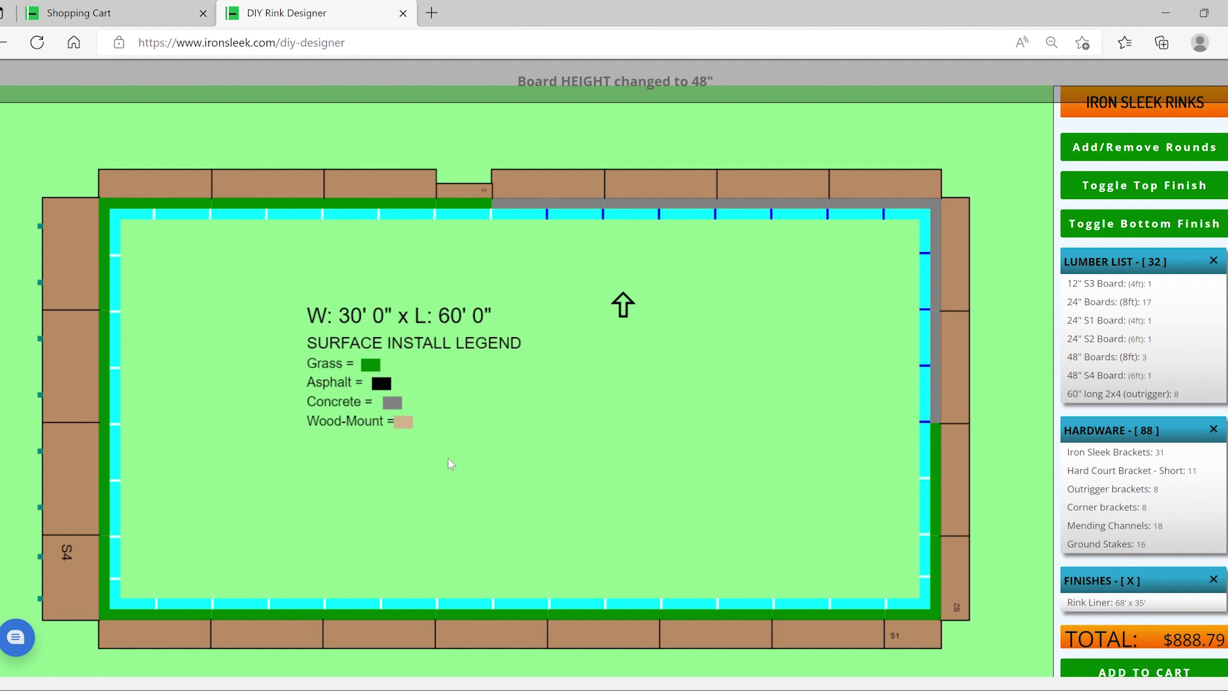
scroll(662, 426, "down", 2)
scroll(670, 427, "up", 2)
- Set 2 ft bracket spacing on S4, Board 1 and Board 2, adding outriggers to Board 2
left_click(85, 574)
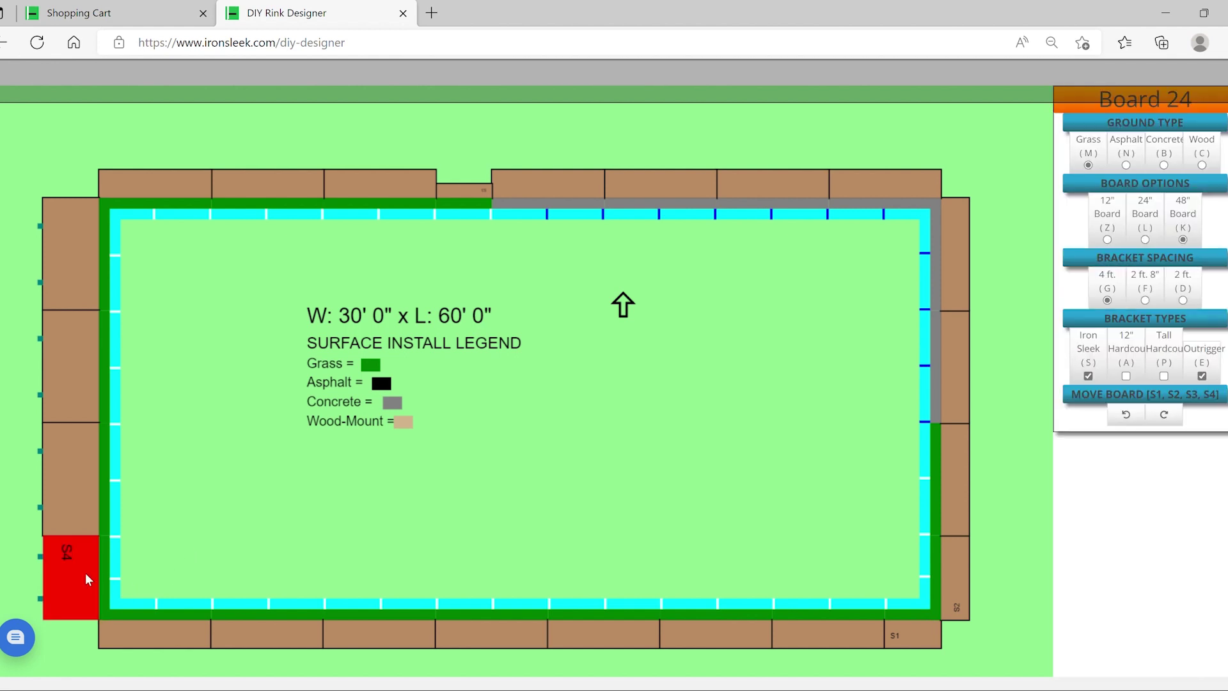
left_click(1183, 301)
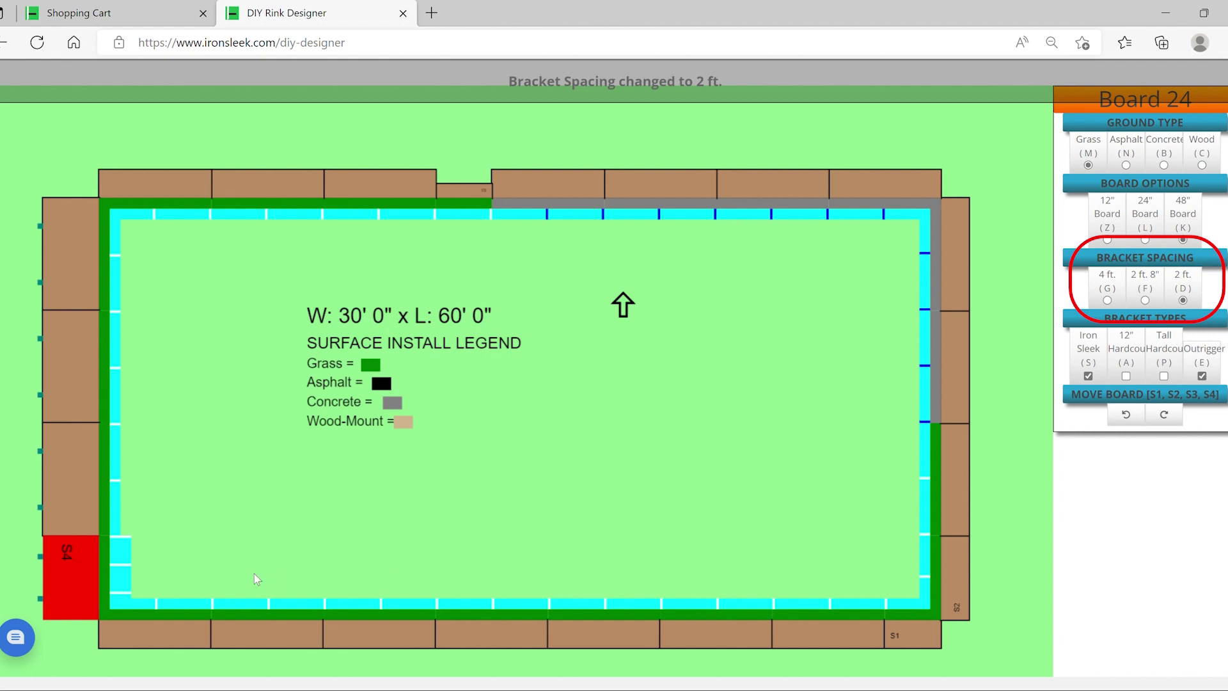
left_click(169, 646)
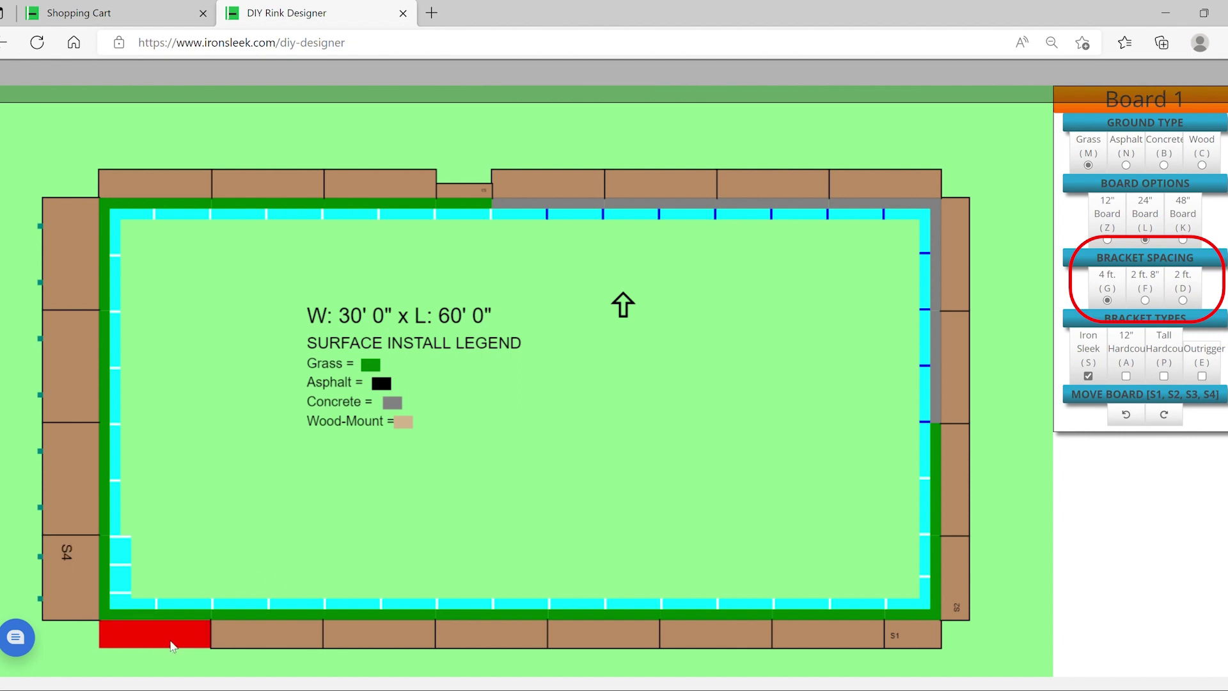
left_click(1185, 301)
left_click(308, 637)
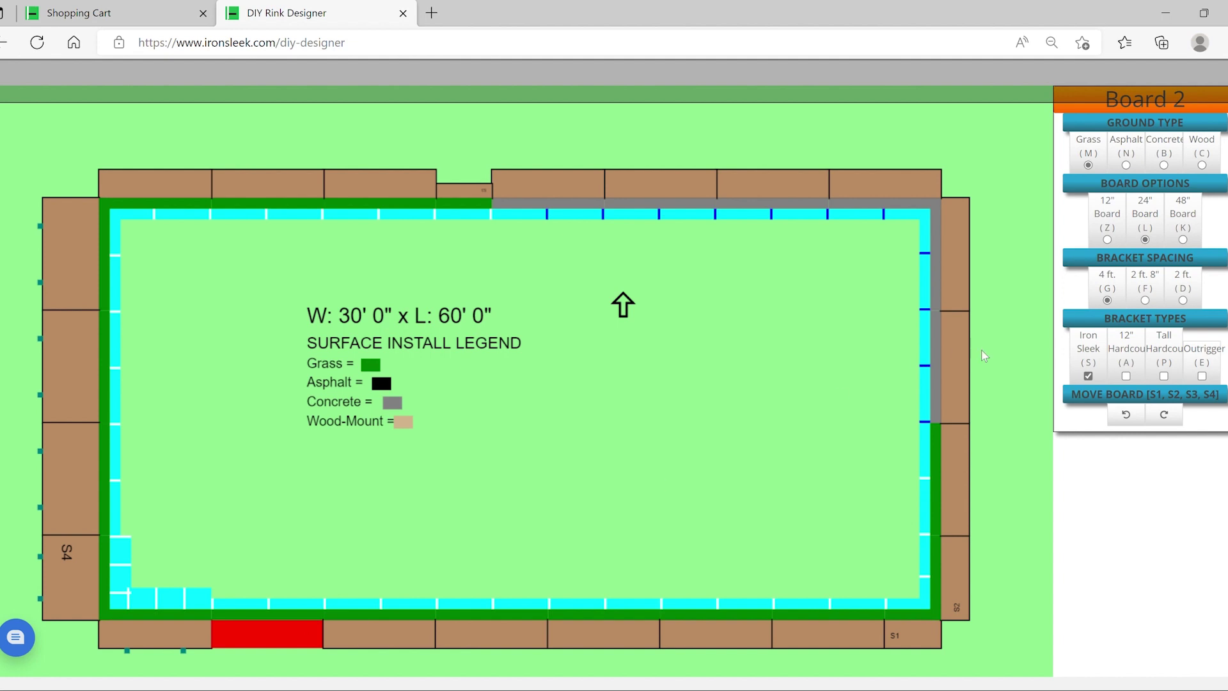
key("d")
key("e")
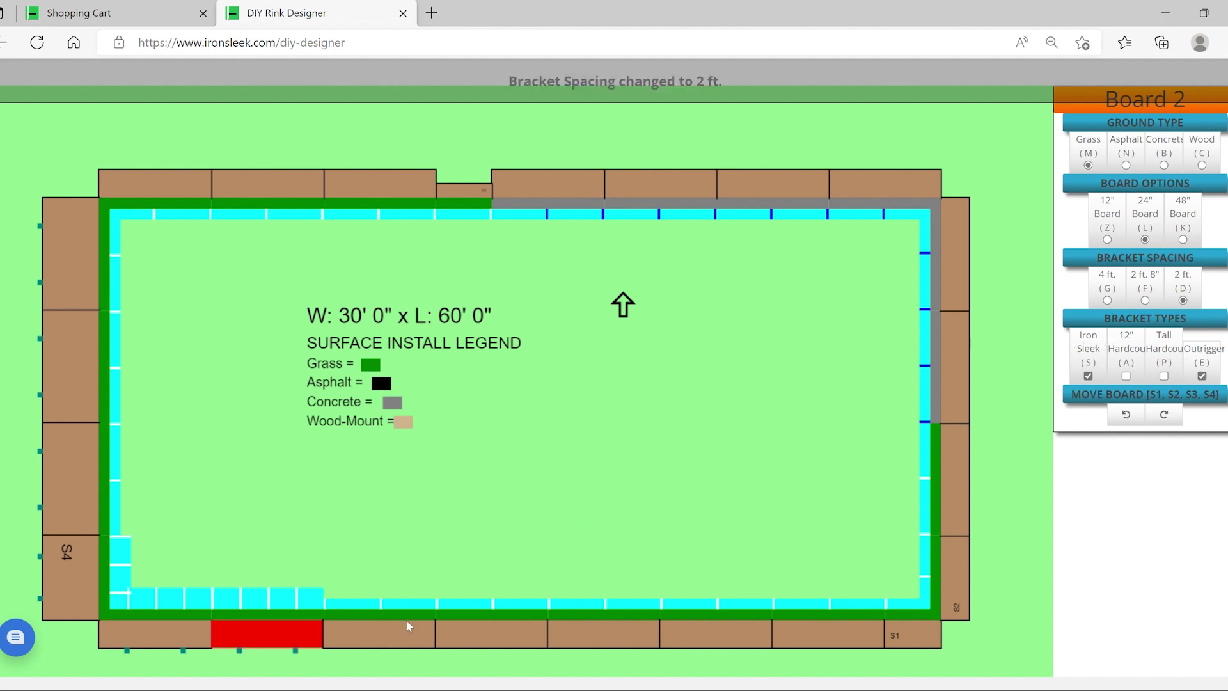
- Give Boards 6 and 7 along the bottom wall 2 ft bracket spacing, with outriggers on Board 7
left_click(394, 636)
left_click(462, 632)
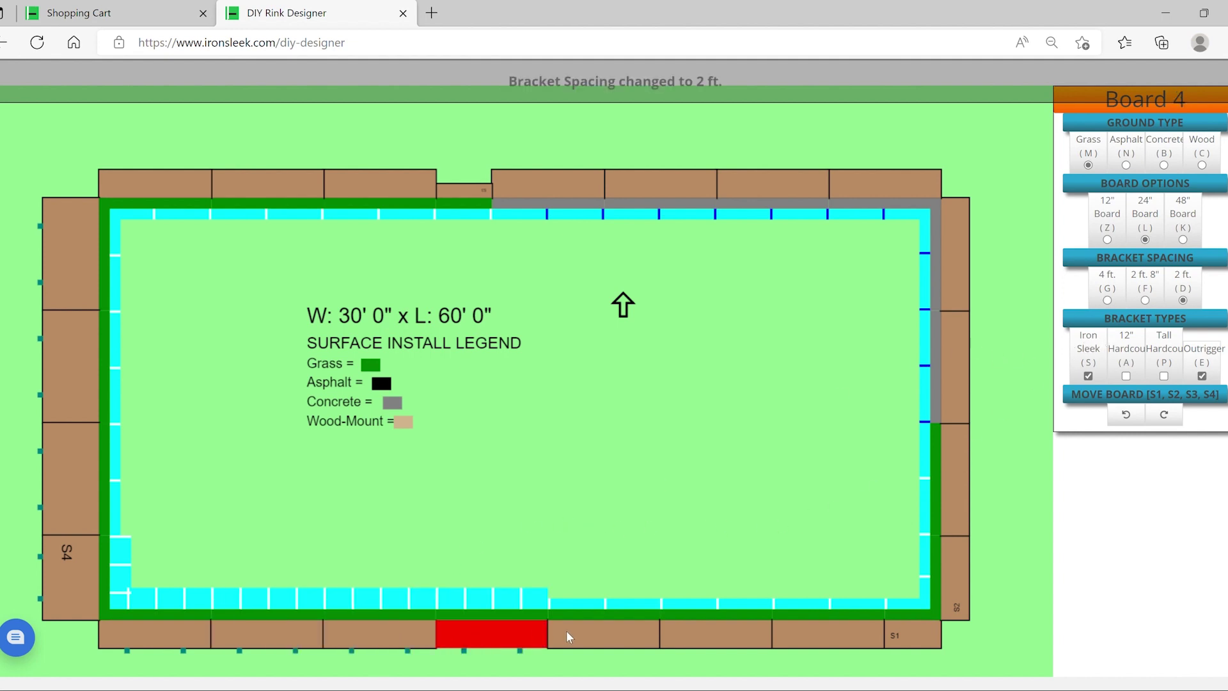
left_click(569, 632)
left_click(708, 632)
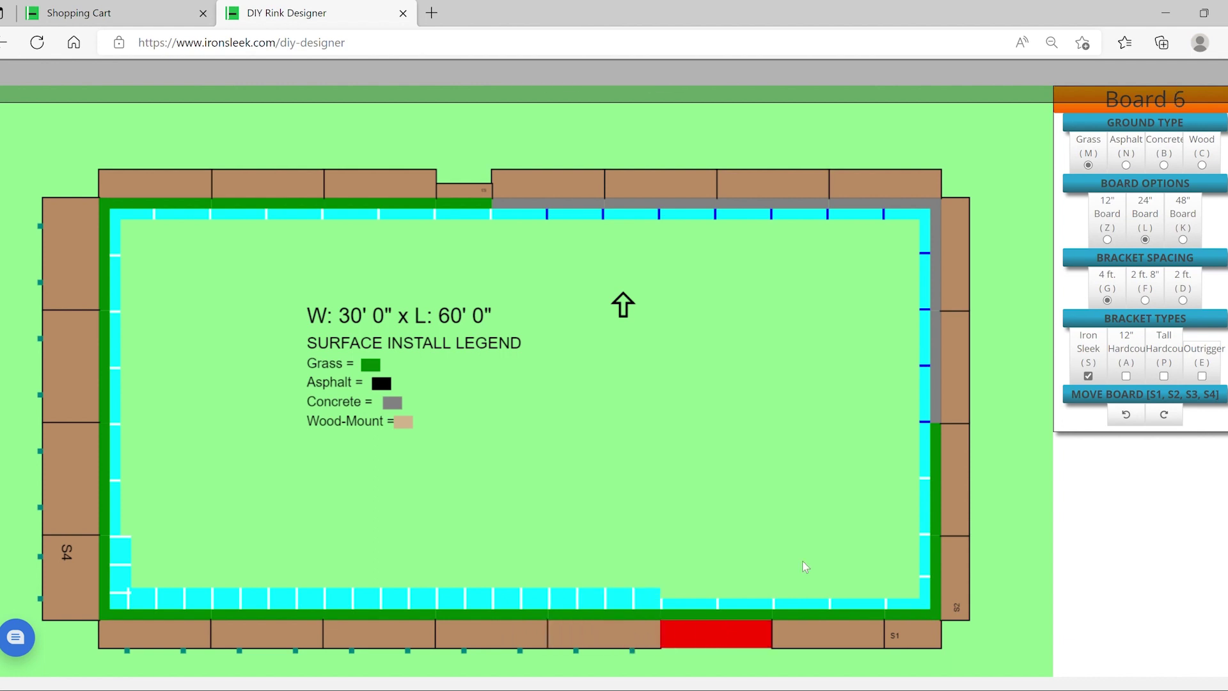
left_click(1145, 300)
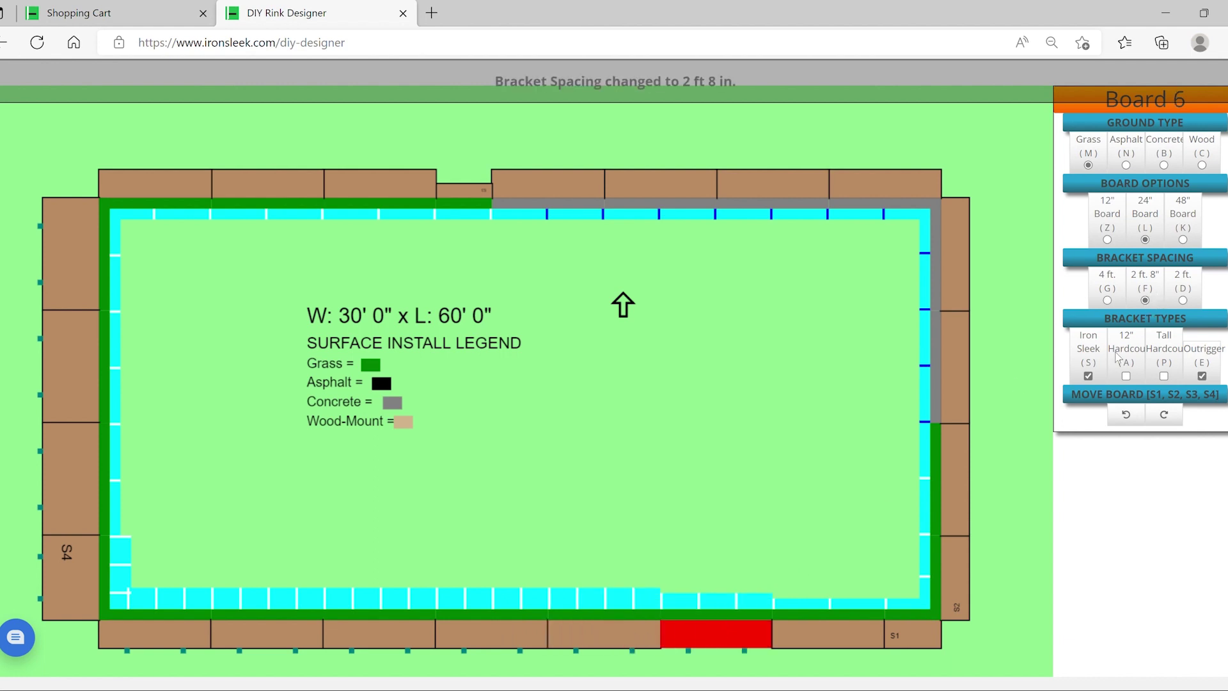
key("d")
left_click(838, 637)
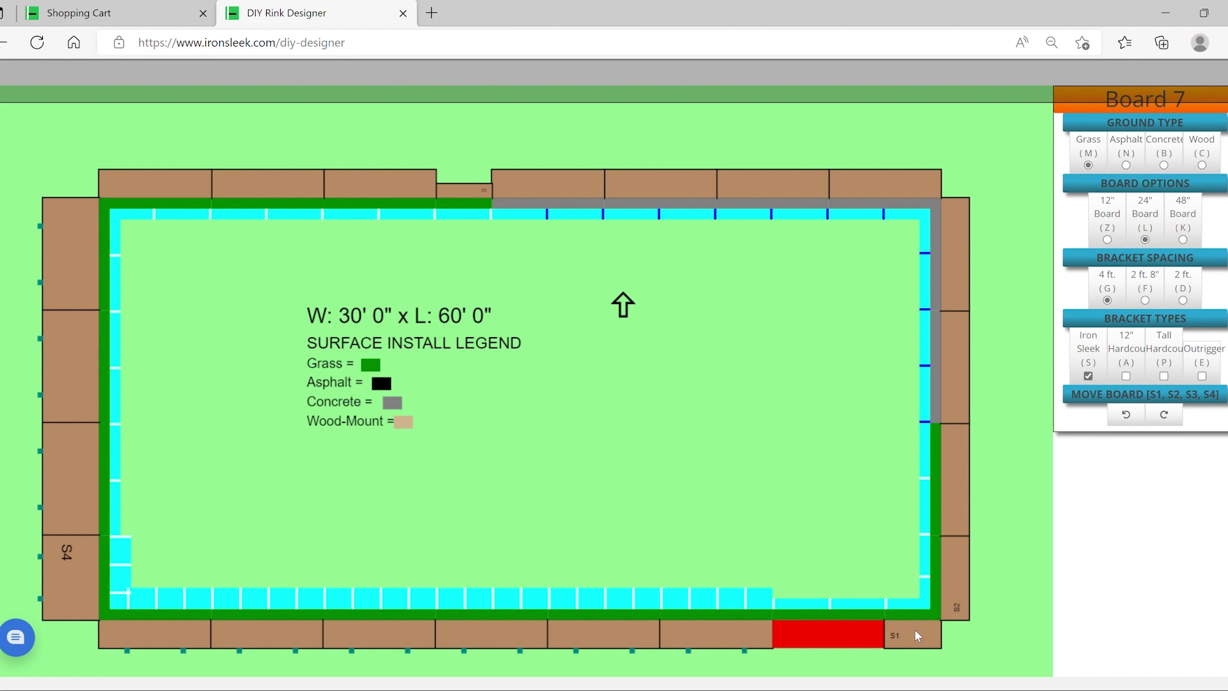
key("d")
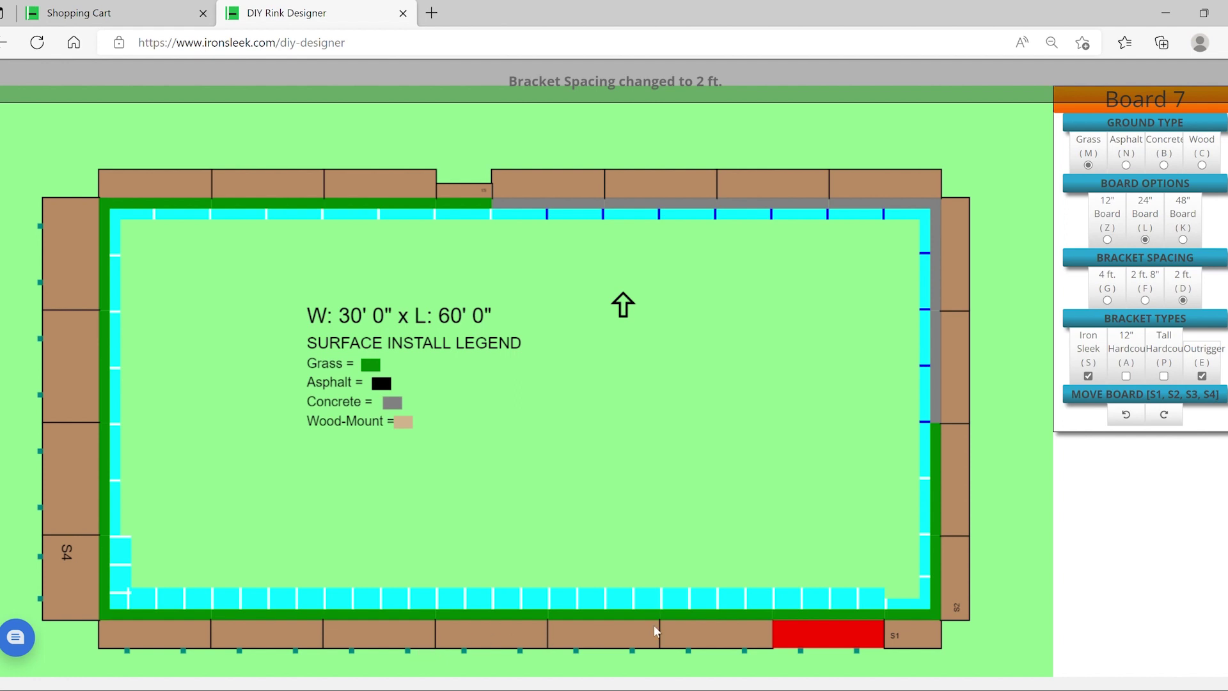
- Round all four rink corners, adding 38 round brackets and a 68' x 40' liner
left_click(852, 556)
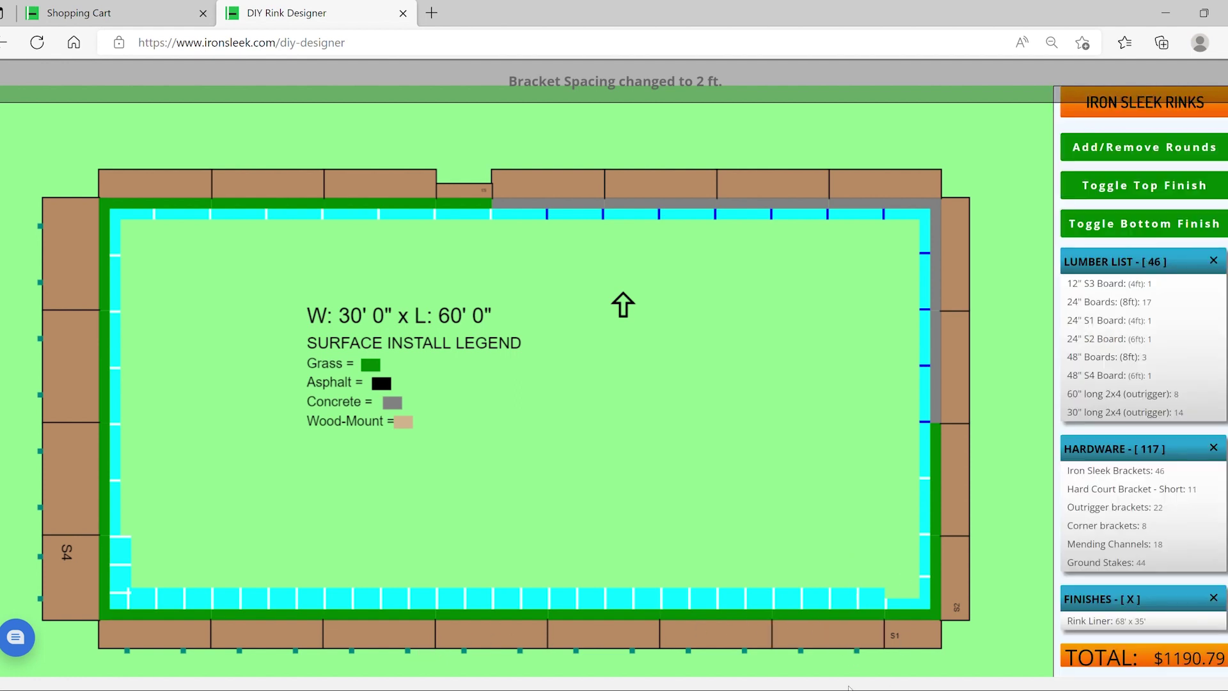
left_click(1145, 149)
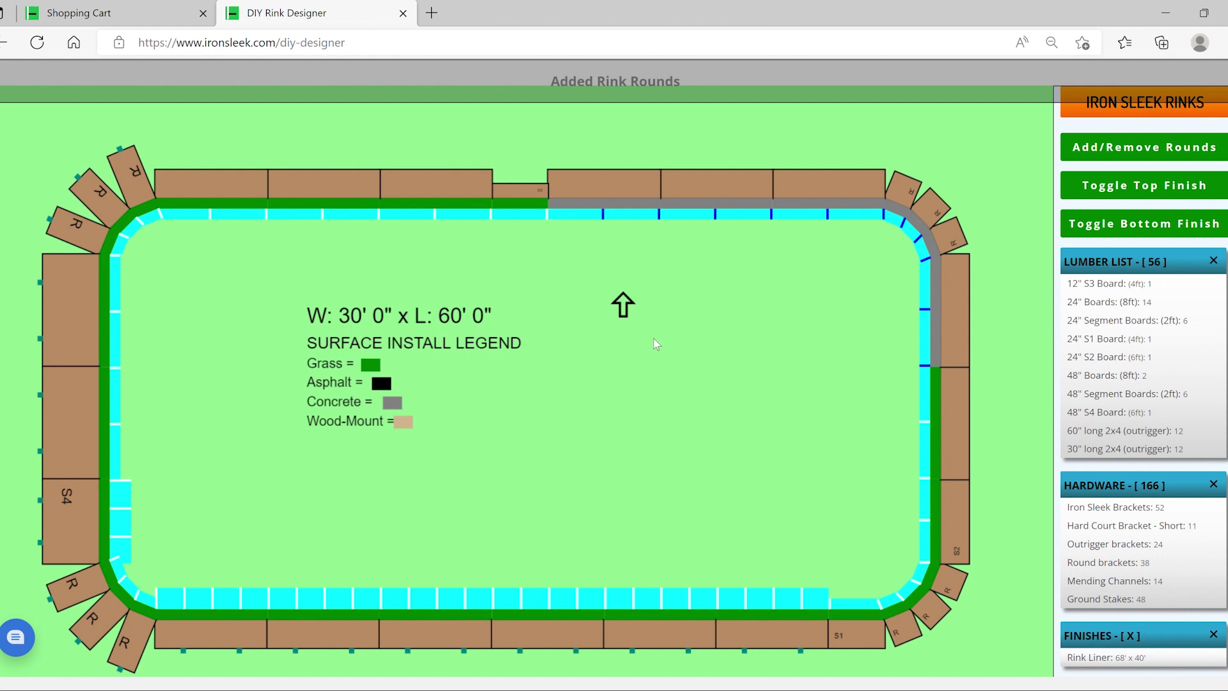
- Finish the walls with the blue topper and an 8" yellow kick base
left_click(1134, 194)
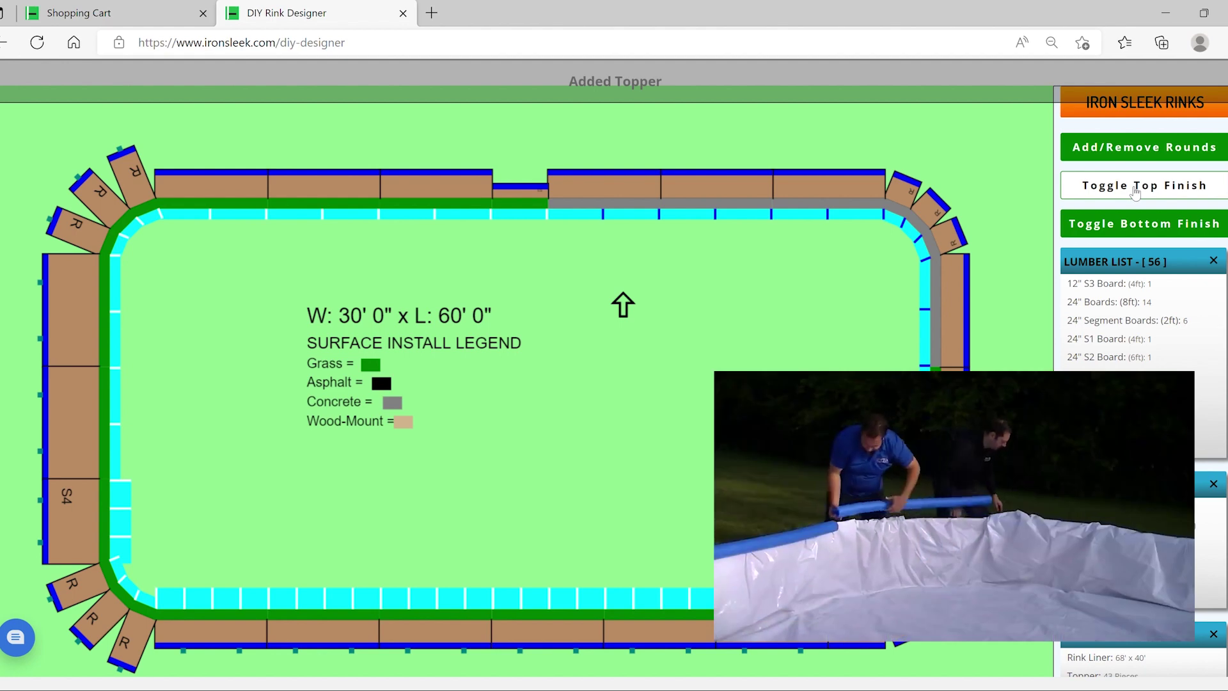
left_click(1136, 191)
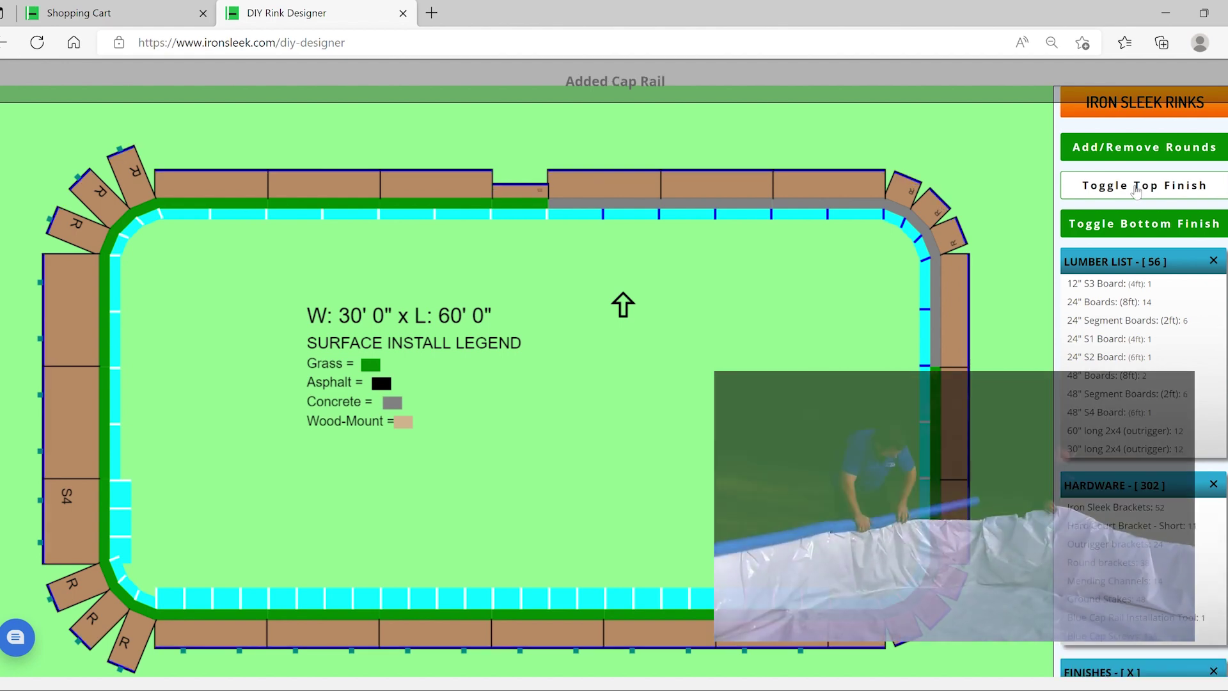
left_click(1135, 191)
left_click(1135, 191)
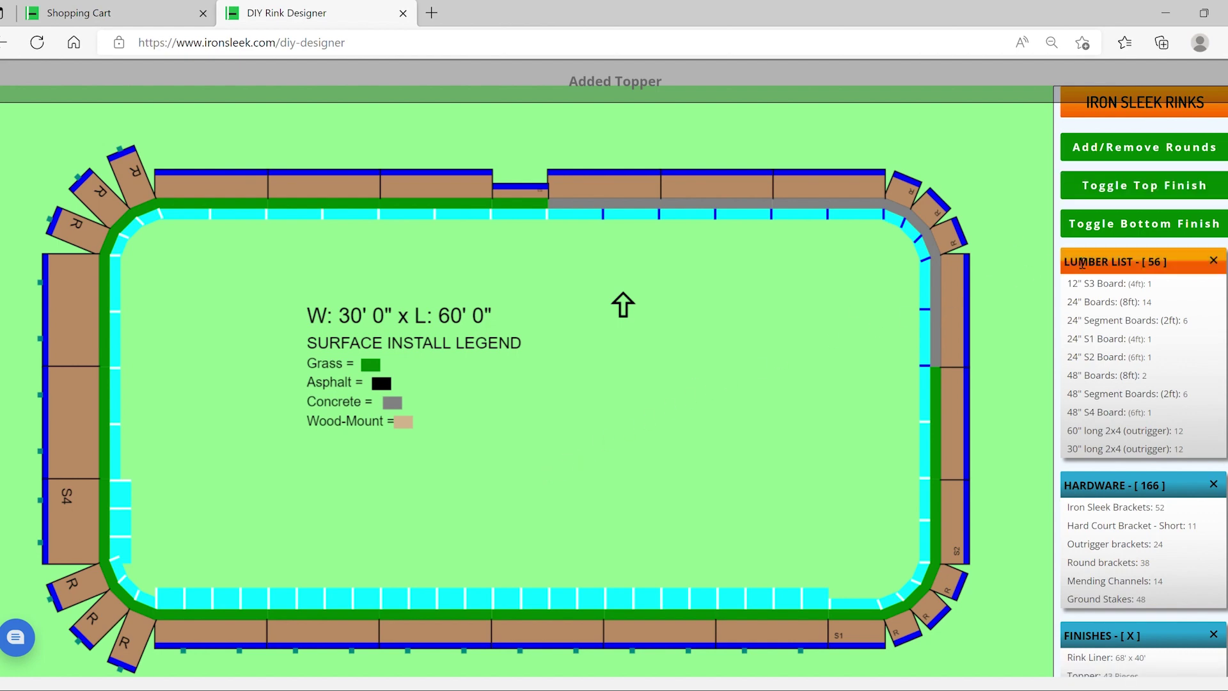
left_click(1143, 232)
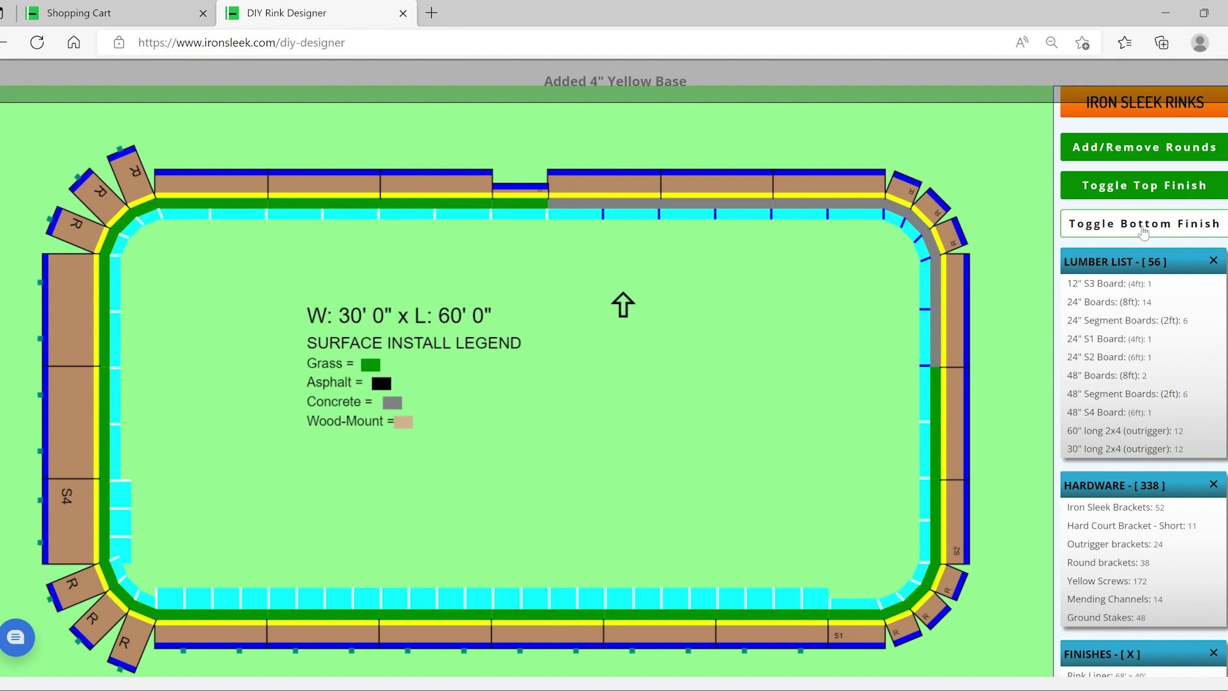
left_click(1143, 231)
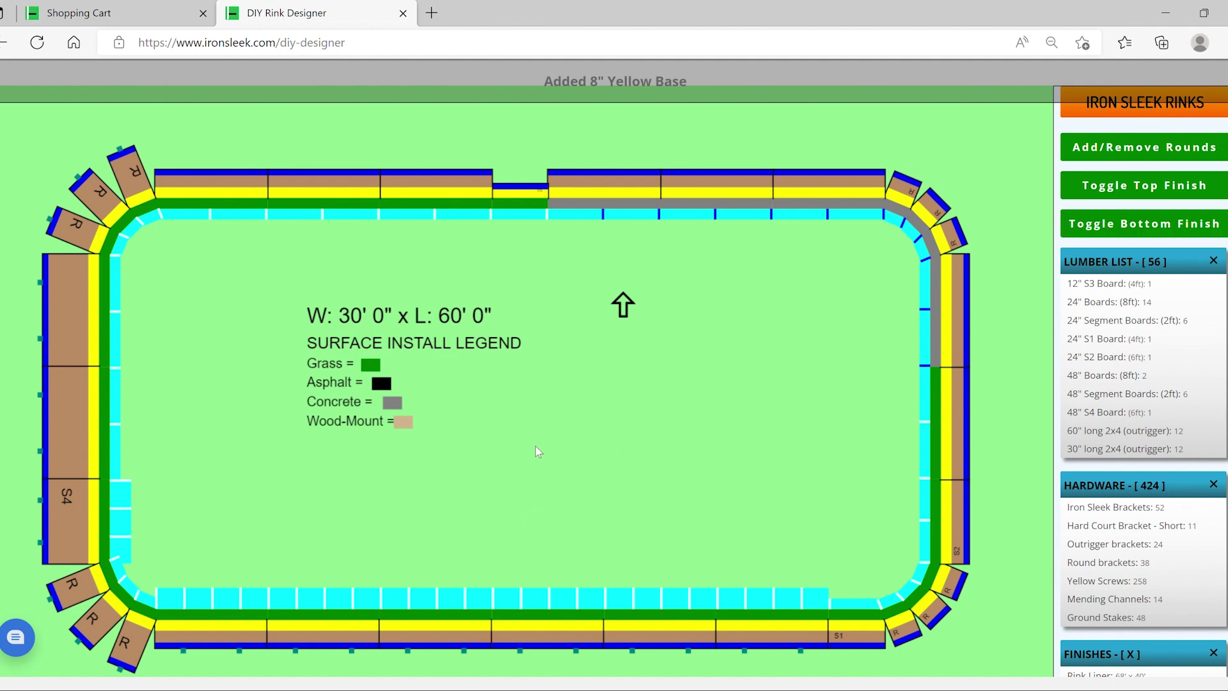
- Lower the three upper-left rounded corner boards to 24" Board (L)
scroll(536, 446, "down", 2)
scroll(535, 447, "up", 2)
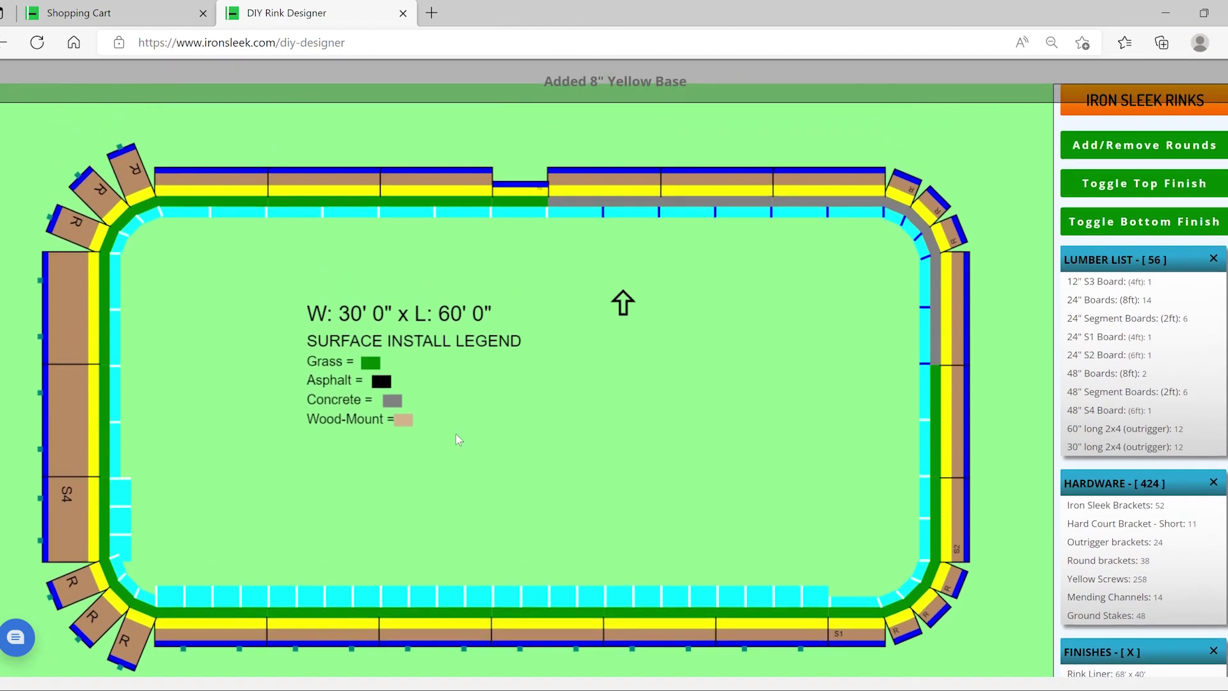
left_click(144, 186)
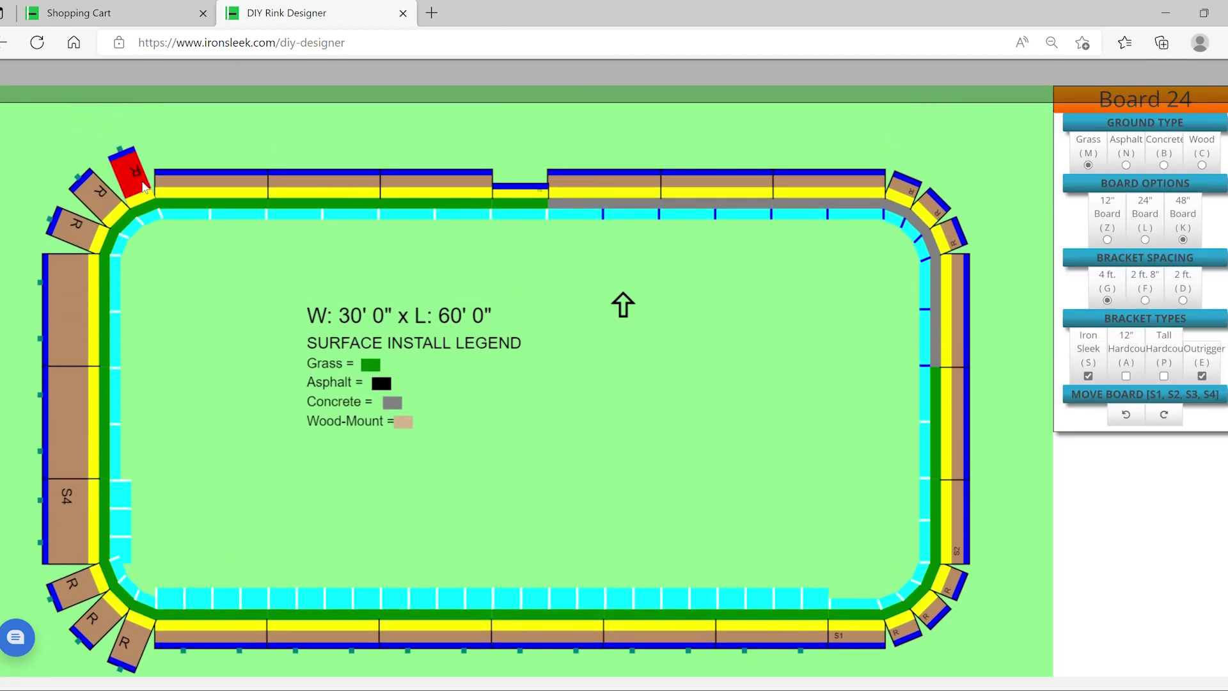
left_click(1145, 239)
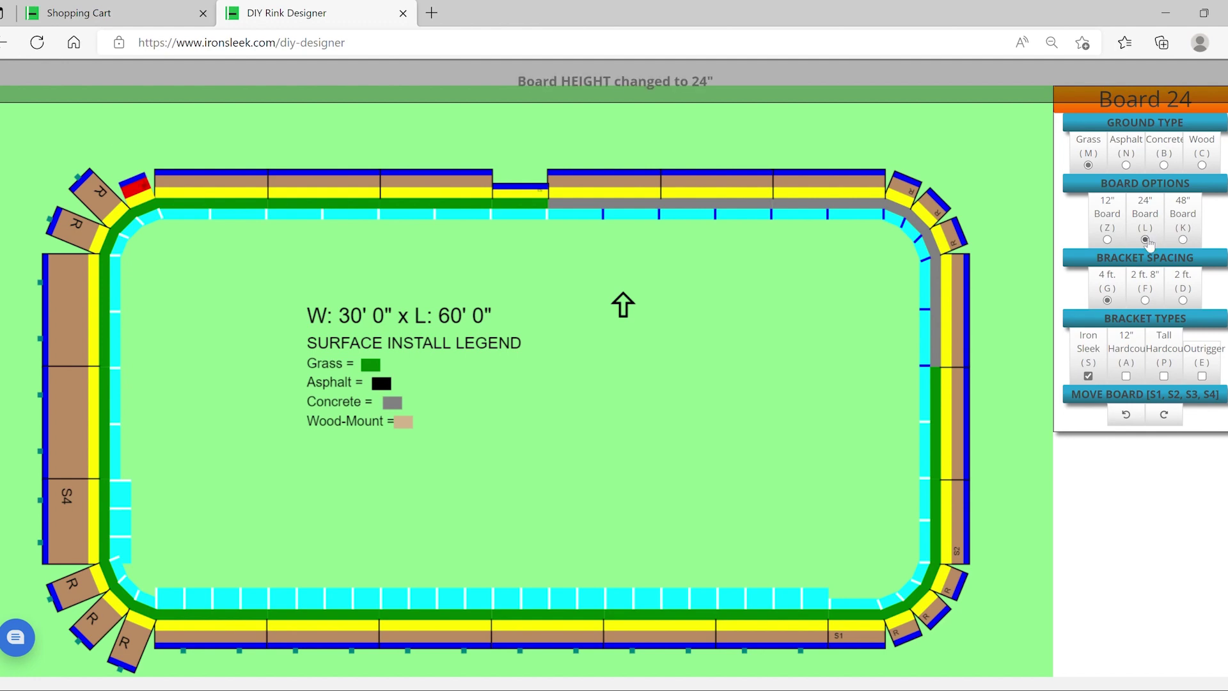
left_click(106, 205)
key("l")
left_click(79, 228)
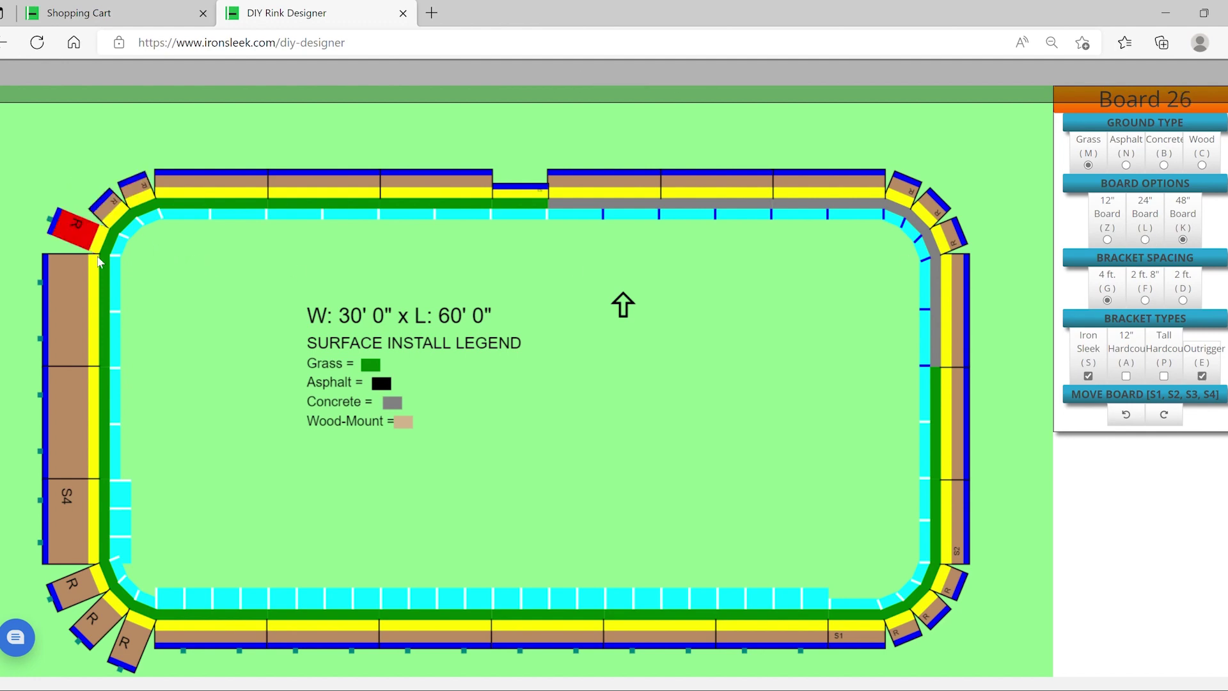
key("l")
- Lower the three bottom-left corner boards to 24", dropping hardware to 394
left_click(87, 591)
key("l")
left_click(97, 609)
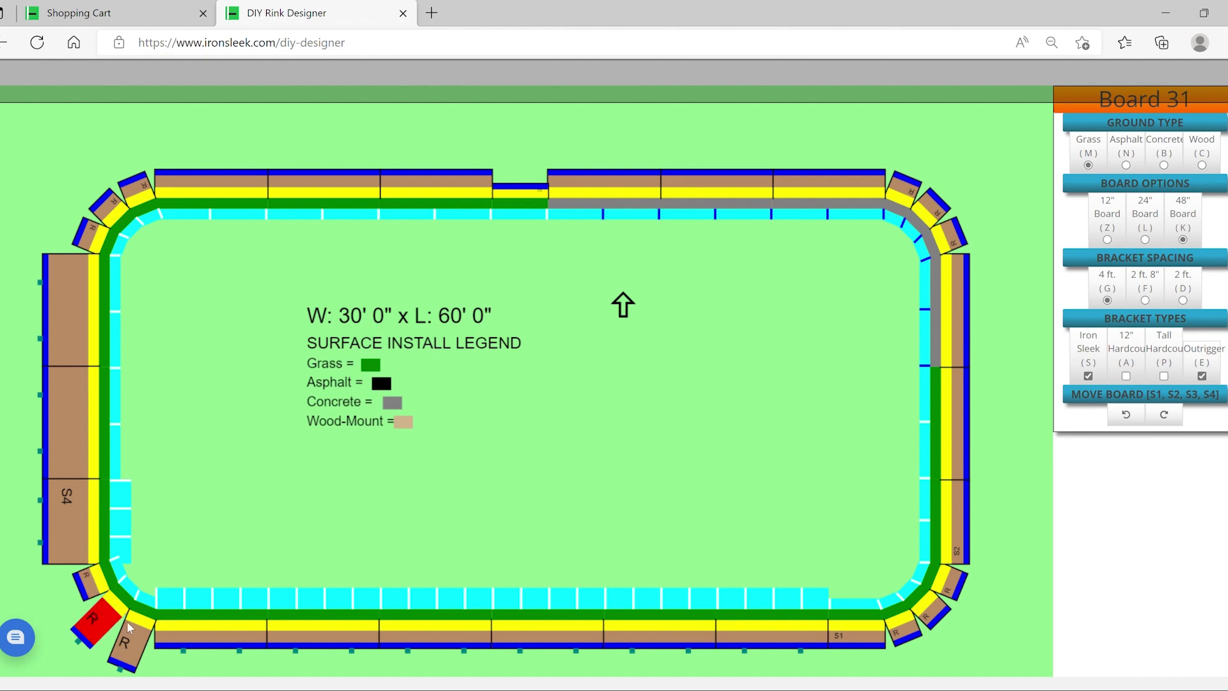
key("l")
left_click(133, 629)
key("l")
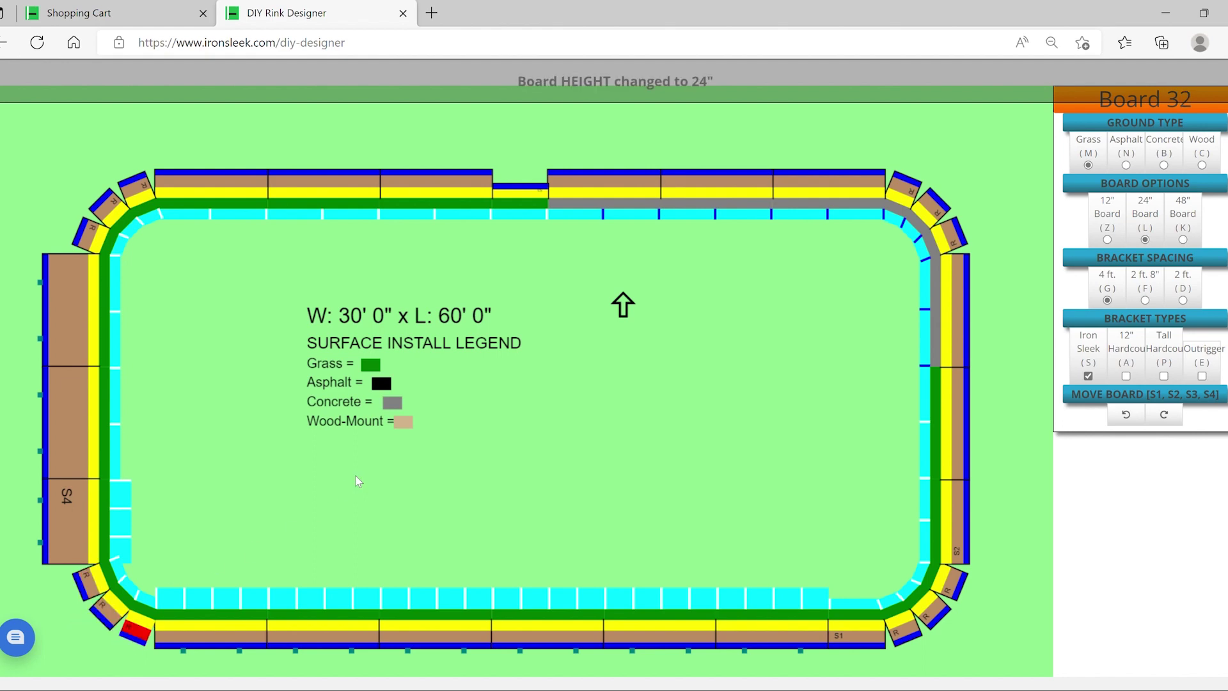
left_click(593, 467)
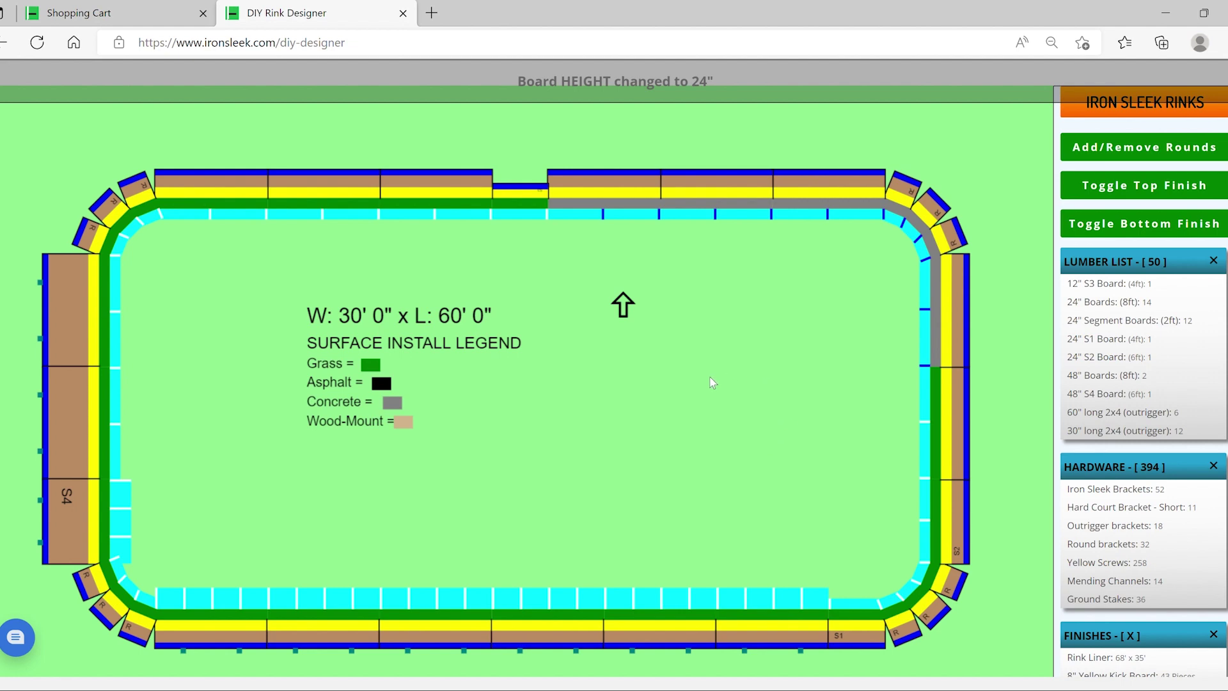
scroll(717, 384, "down", 1)
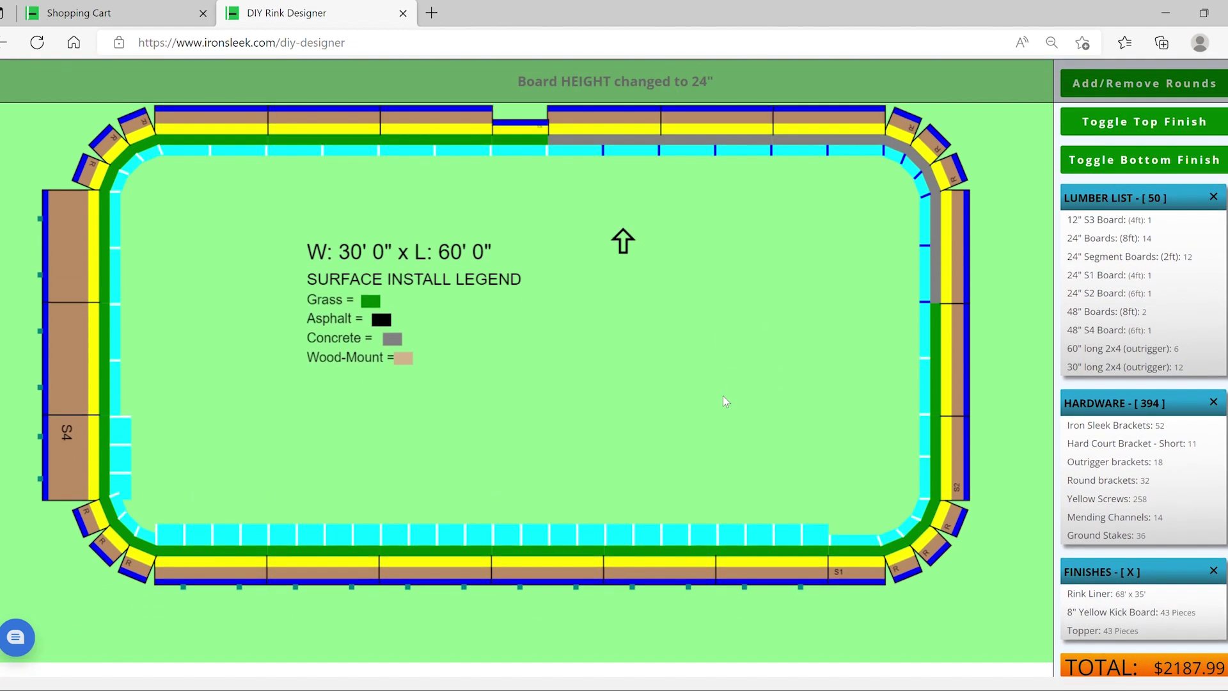
scroll(722, 397, "up", 1)
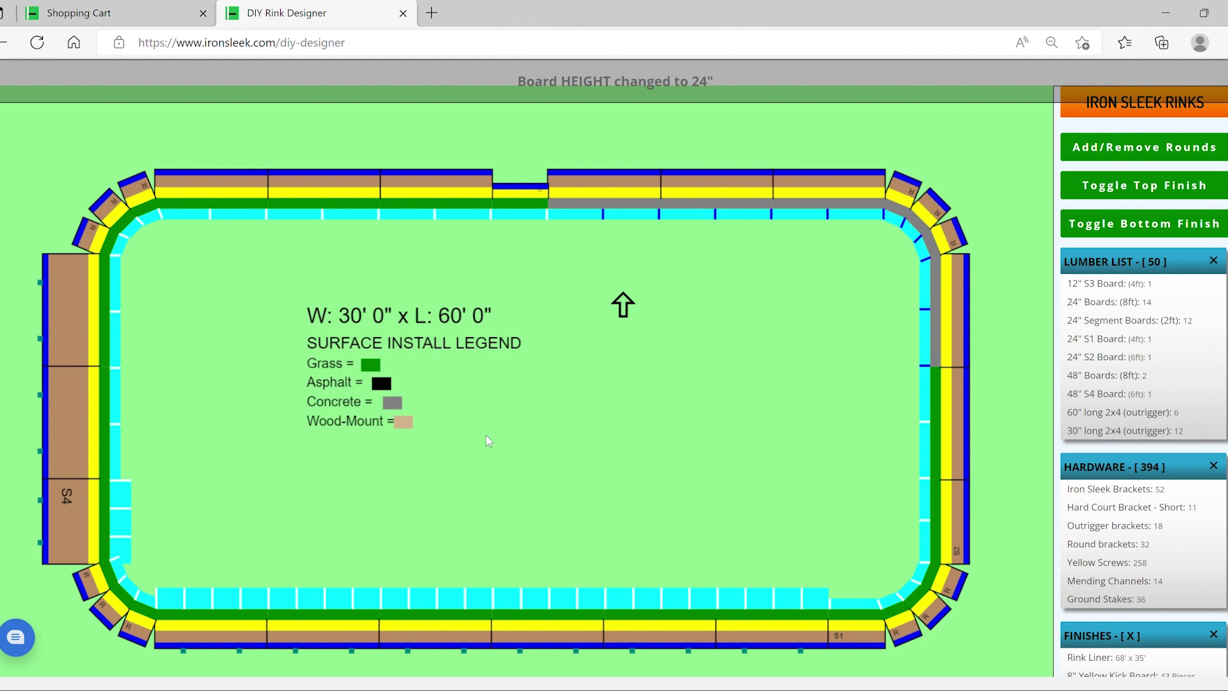
scroll(679, 436, "down", 2)
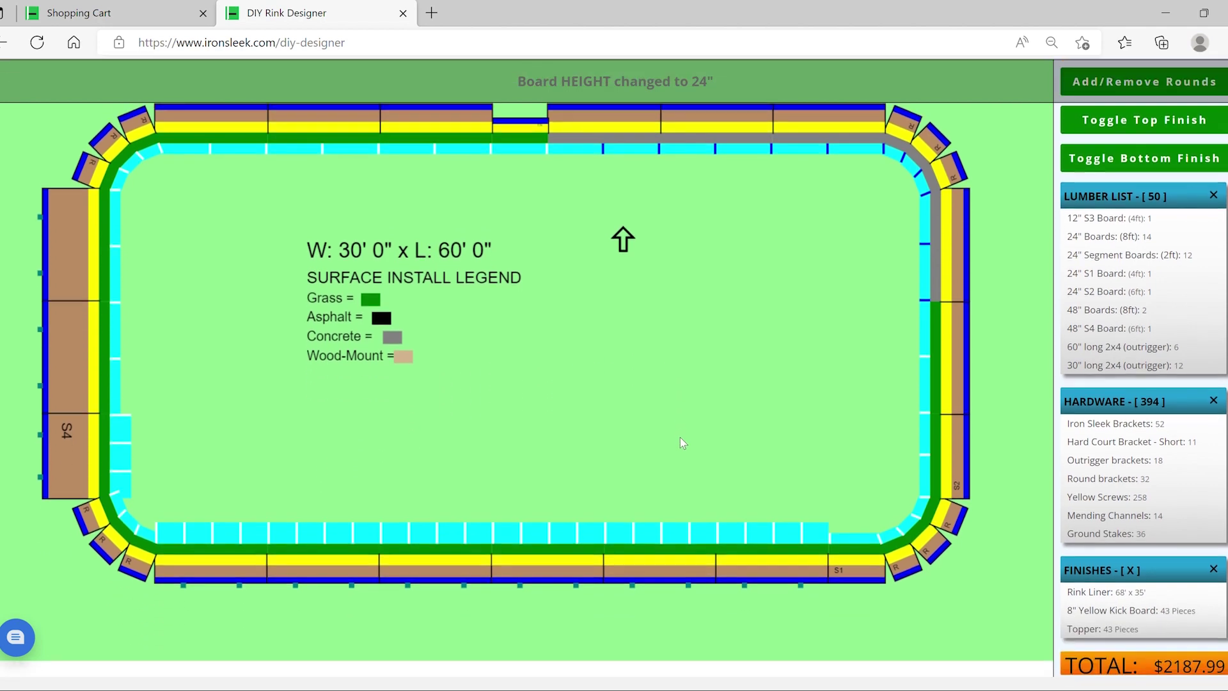
scroll(684, 440, "up", 2)
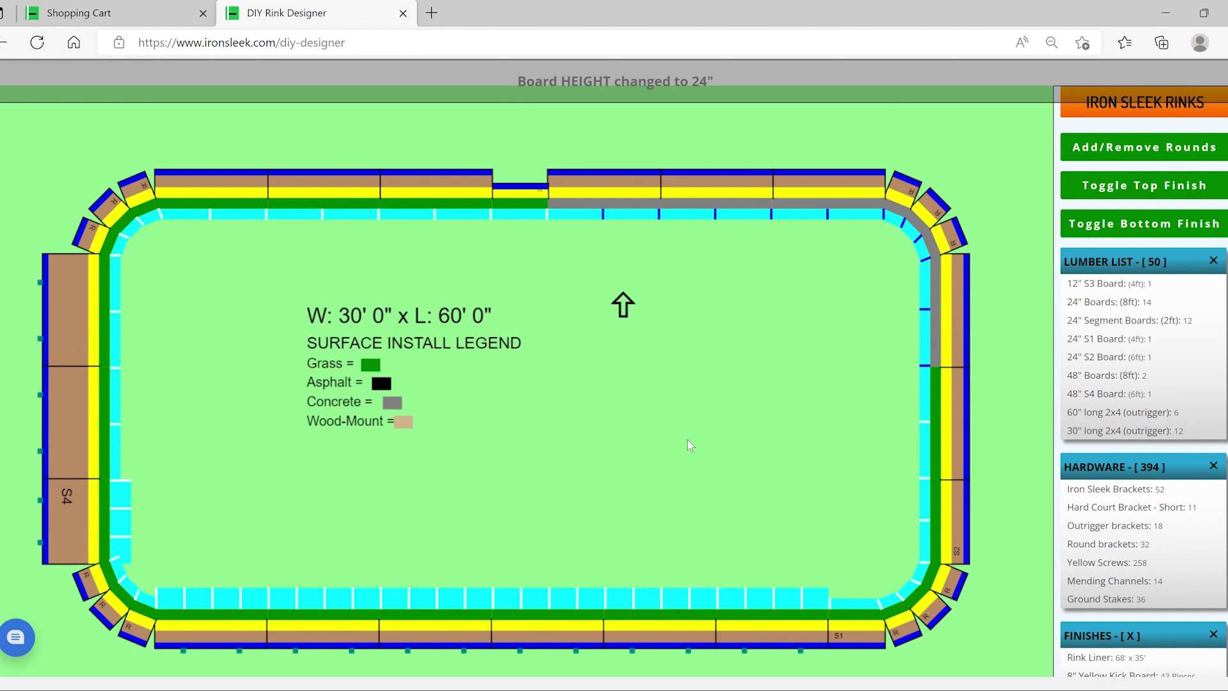